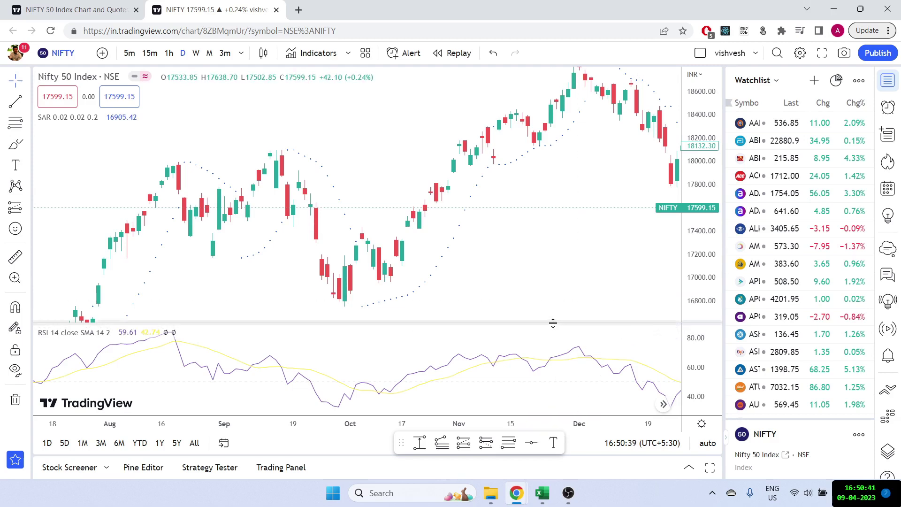
# - Enlarge the RSI pane, then brush a rising arrow across the August–September price highs and a falling arrow along the RSI
pyautogui.moveTo(551, 321); pyautogui.dragTo(552, 309)
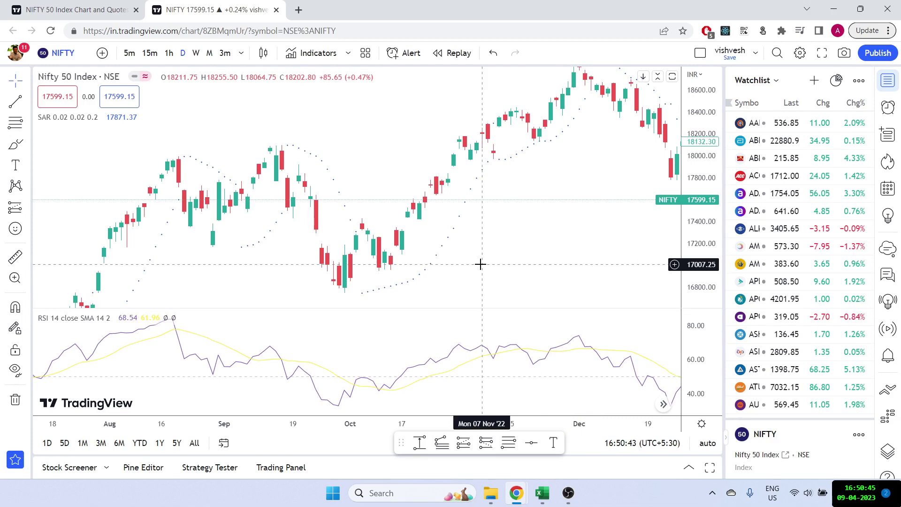
pyautogui.click(14, 149)
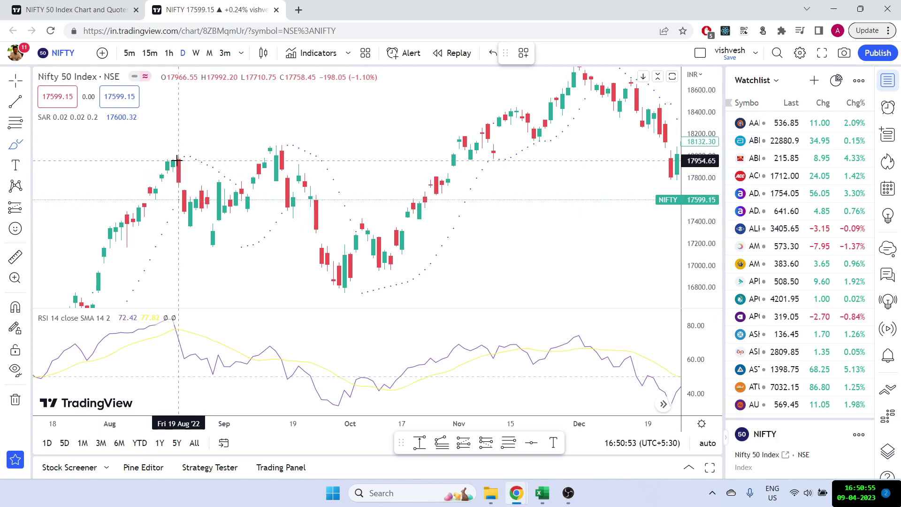
pyautogui.moveTo(176, 194)
pyautogui.mouseDown()
pyautogui.moveTo(270, 167)
pyautogui.moveTo(265, 180)
pyautogui.mouseUp()
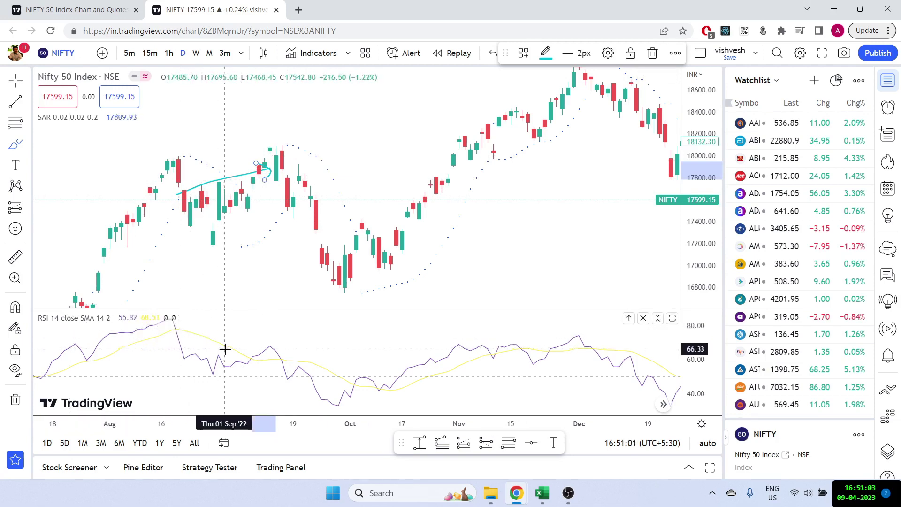
pyautogui.moveTo(175, 338)
pyautogui.mouseDown()
pyautogui.moveTo(248, 359)
pyautogui.moveTo(241, 354)
pyautogui.moveTo(243, 365)
pyautogui.mouseUp()
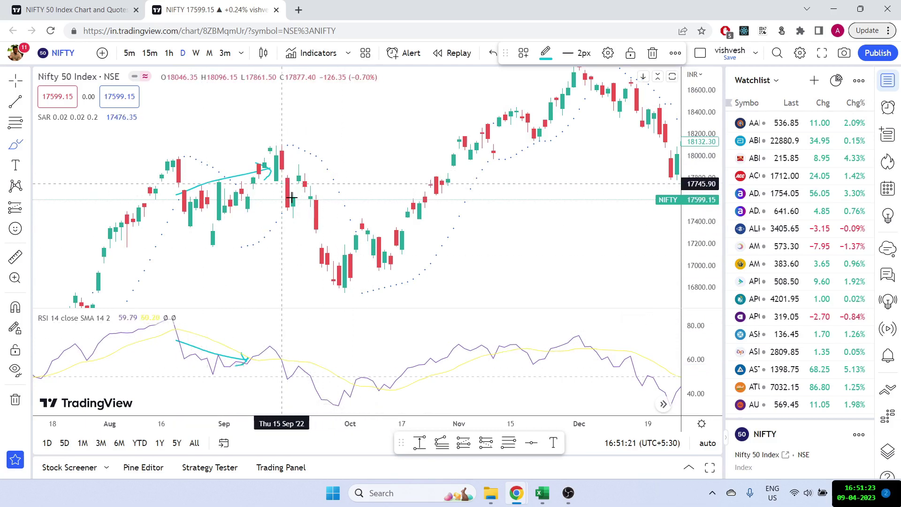
pyautogui.moveTo(283, 186); pyautogui.dragTo(328, 263)
pyautogui.hotkey('ctrl', 'z')
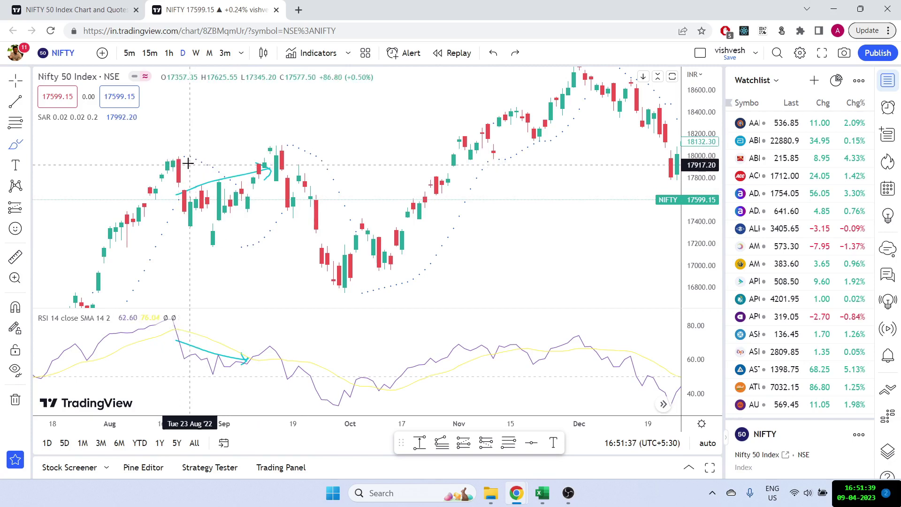
pyautogui.moveTo(275, 148); pyautogui.dragTo(281, 148)
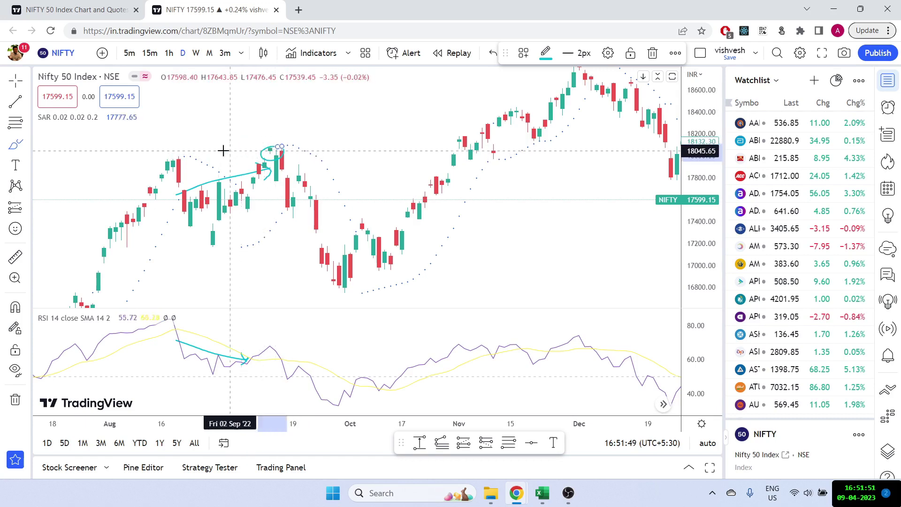
pyautogui.moveTo(266, 175)
pyautogui.mouseDown()
pyautogui.moveTo(178, 197)
pyautogui.moveTo(209, 240)
pyautogui.moveTo(251, 224)
pyautogui.moveTo(267, 178)
pyautogui.mouseUp()
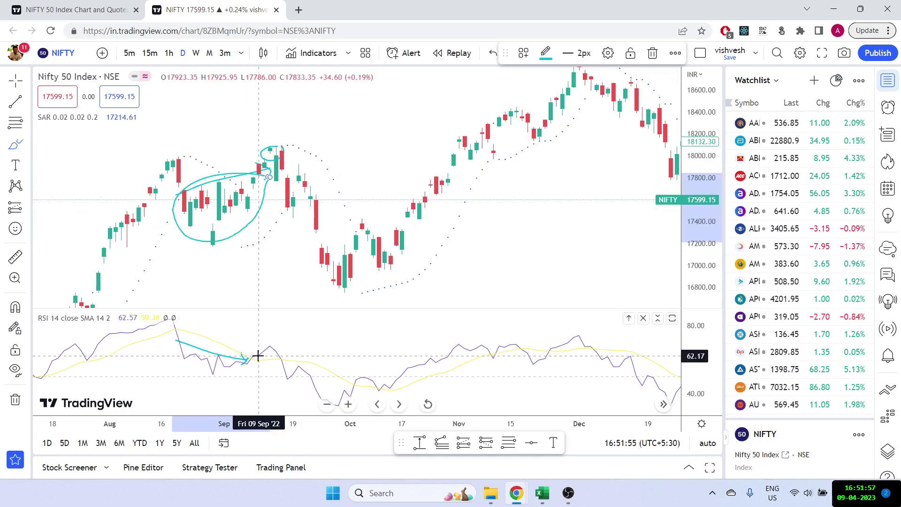
pyautogui.moveTo(258, 356); pyautogui.dragTo(252, 358)
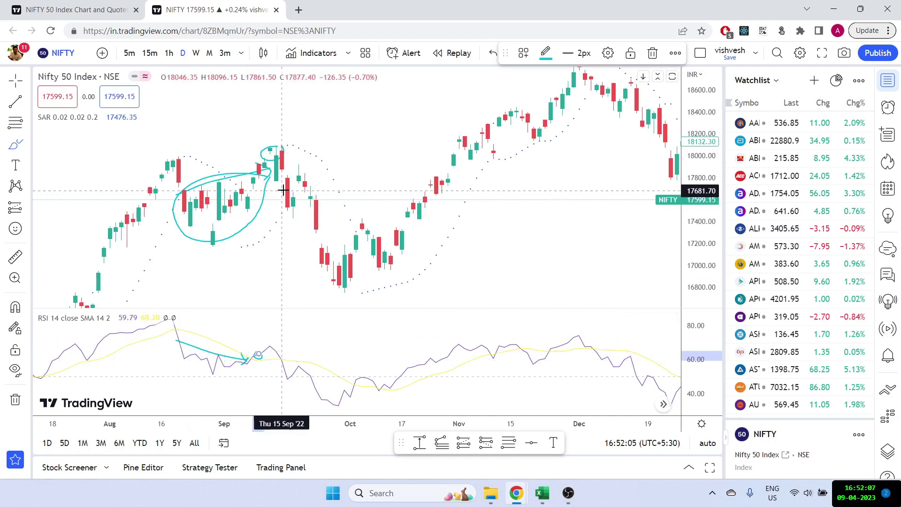
pyautogui.hotkey('ctrl', 'z')
pyautogui.hotkey('ctrl', 'z')
pyautogui.hotkey('ctrl', 'z')
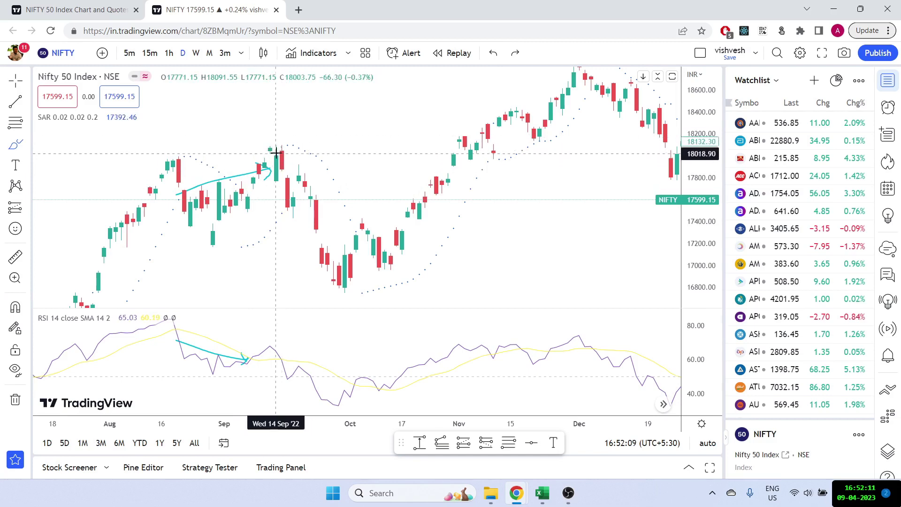
# - Brush short downward arrows at the mid-September peak on both the price chart and the RSI line
pyautogui.moveTo(277, 153)
pyautogui.mouseDown()
pyautogui.moveTo(278, 177)
pyautogui.moveTo(287, 172)
pyautogui.moveTo(281, 177)
pyautogui.mouseUp()
pyautogui.moveTo(271, 346)
pyautogui.mouseDown()
pyautogui.moveTo(273, 370)
pyautogui.moveTo(283, 362)
pyautogui.mouseUp()
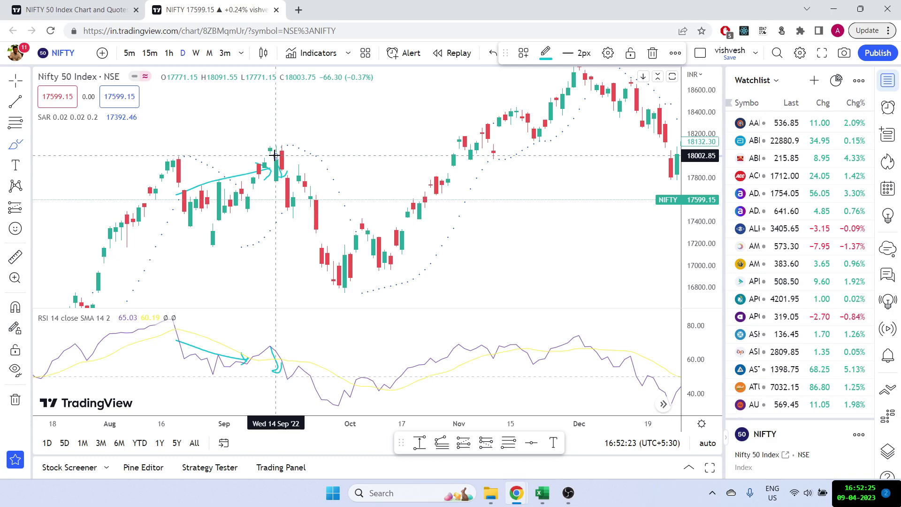
# - Switch to the Excel workbook and inspect the RS column heading and the first RSI formula in H16
pyautogui.hotkey('alt', 'Tab')
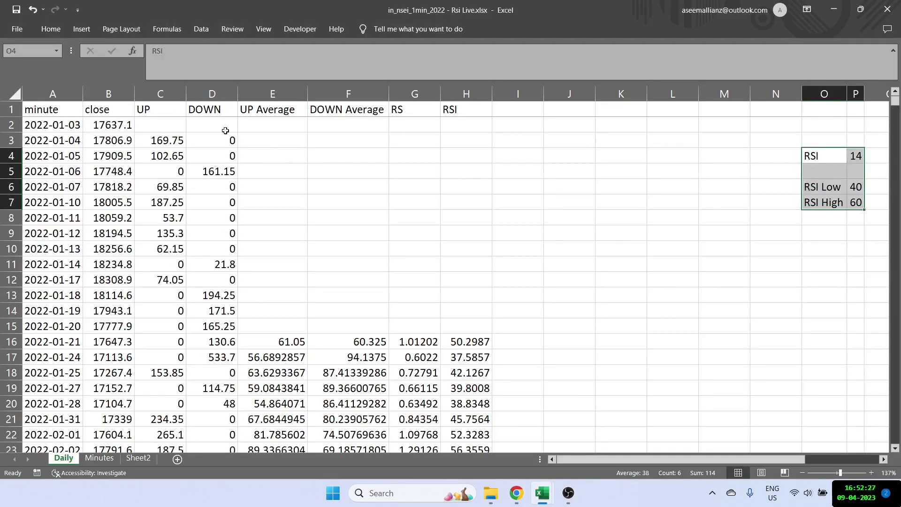
pyautogui.click(424, 111)
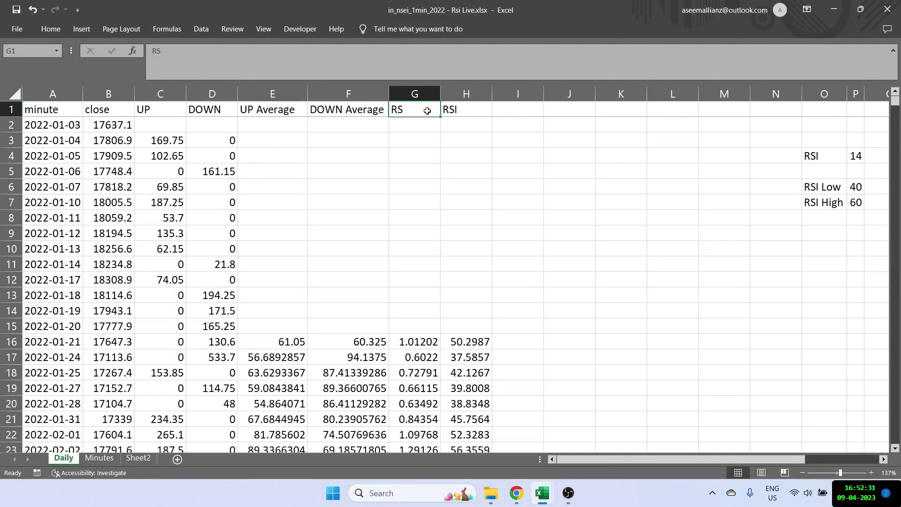
pyautogui.click(464, 343)
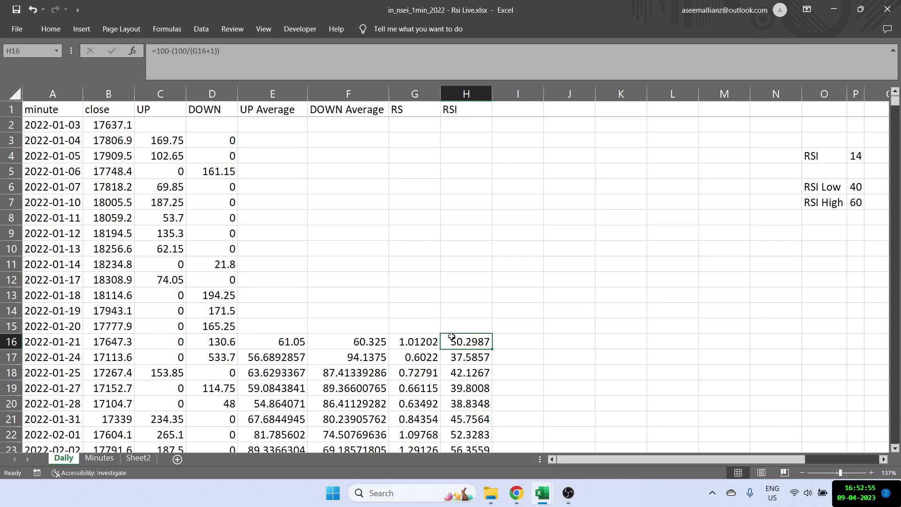
# - Switch back to the TradingView chart and brush a stroke below the late-August RSI line
pyautogui.hotkey('alt', 'Tab')
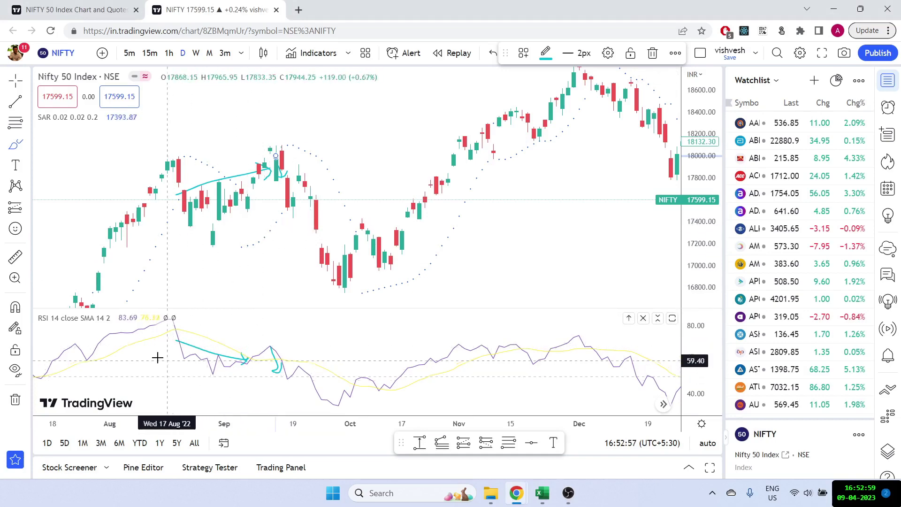
pyautogui.moveTo(180, 375); pyautogui.dragTo(211, 397)
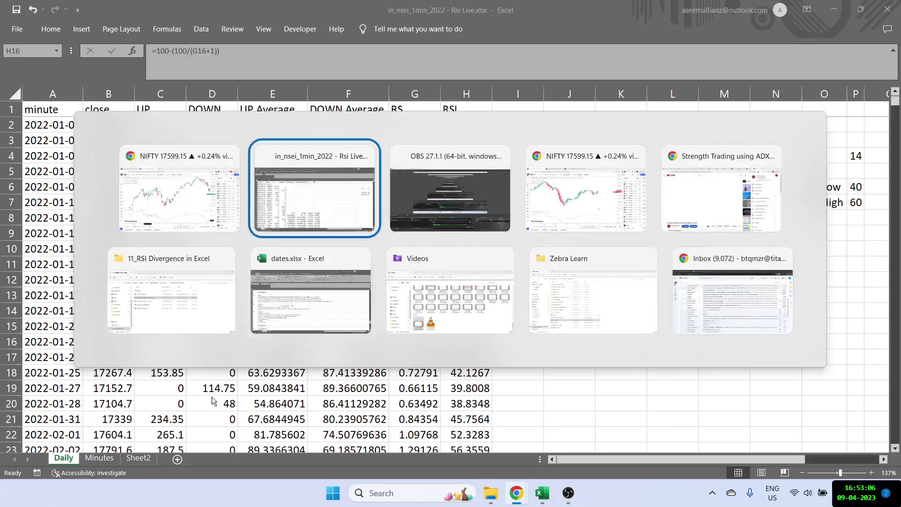
# - Switch to the Excel workbook and add the column headings Price Low in I1 and RSI in J1
pyautogui.hotkey('alt', 'Tab')
pyautogui.click(498, 111)
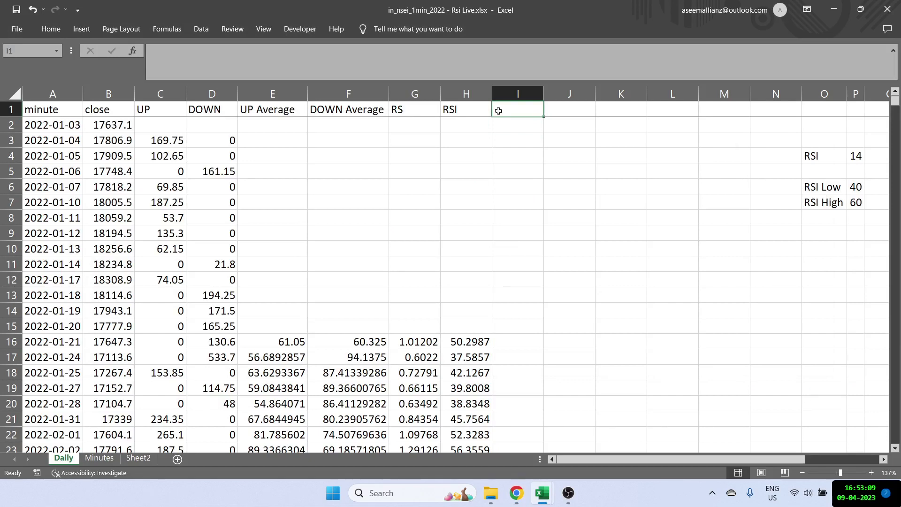
pyautogui.write('Price Low')
pyautogui.press('Tab')
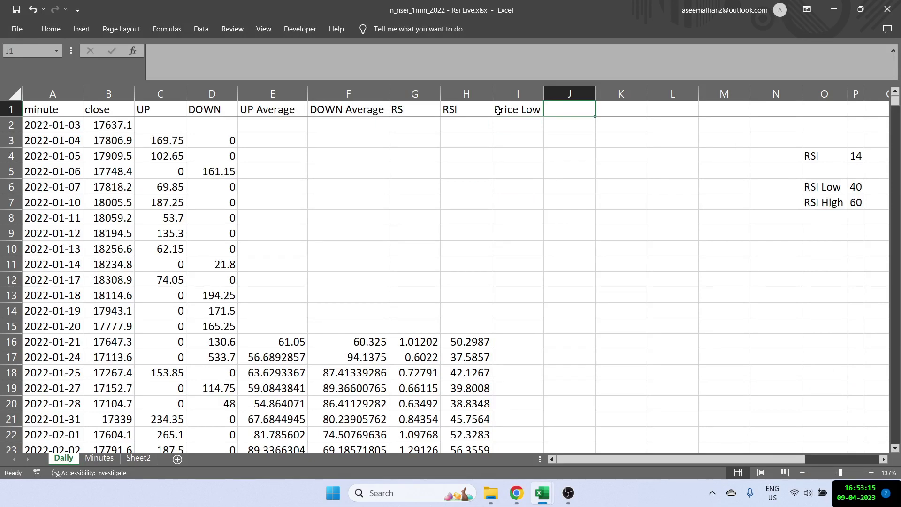
pyautogui.write('RS')
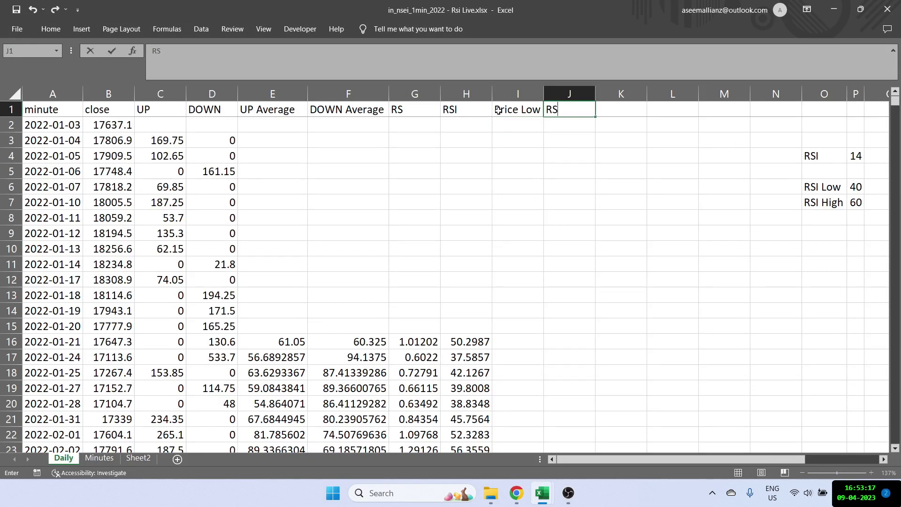
pyautogui.write('I')
# - Enter the price-low formula =IF(AND(B33<MIN(B16:B32),B33<B34),1,0) in cell I34
pyautogui.click(498, 350)
pyautogui.press('Down')
pyautogui.press('Down')
pyautogui.press('Down')
pyautogui.press('Down')
pyautogui.press('Down')
pyautogui.press('Down')
pyautogui.press('Down')
pyautogui.press('Down')
pyautogui.press('Down')
pyautogui.press('Down')
pyautogui.press('Down')
pyautogui.press('Down')
pyautogui.press('Down')
pyautogui.press('Down')
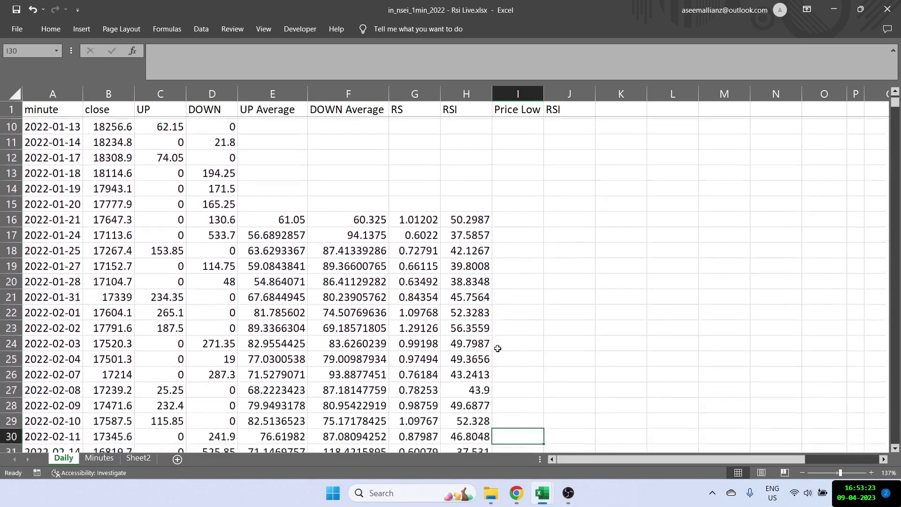
pyautogui.press('Down')
pyautogui.press('Down')
pyautogui.press('Down')
pyautogui.press('Down')
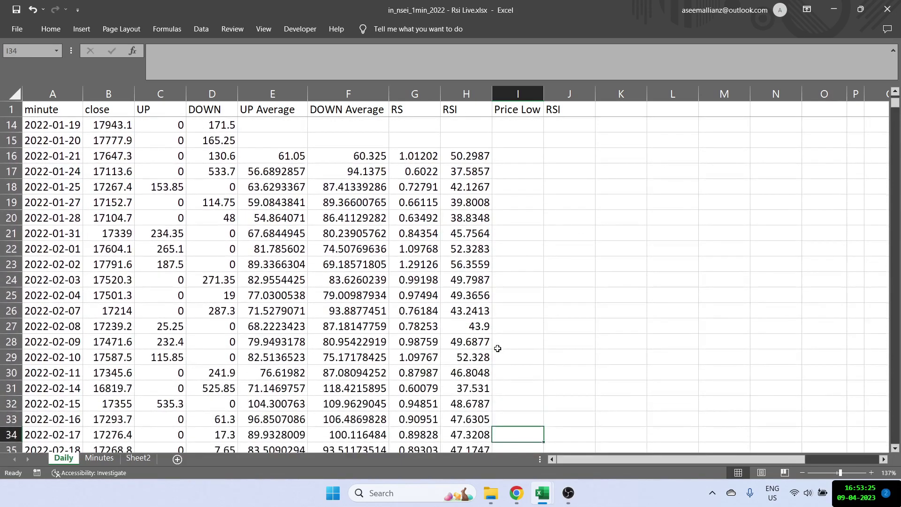
pyautogui.write('=IF(AND(')
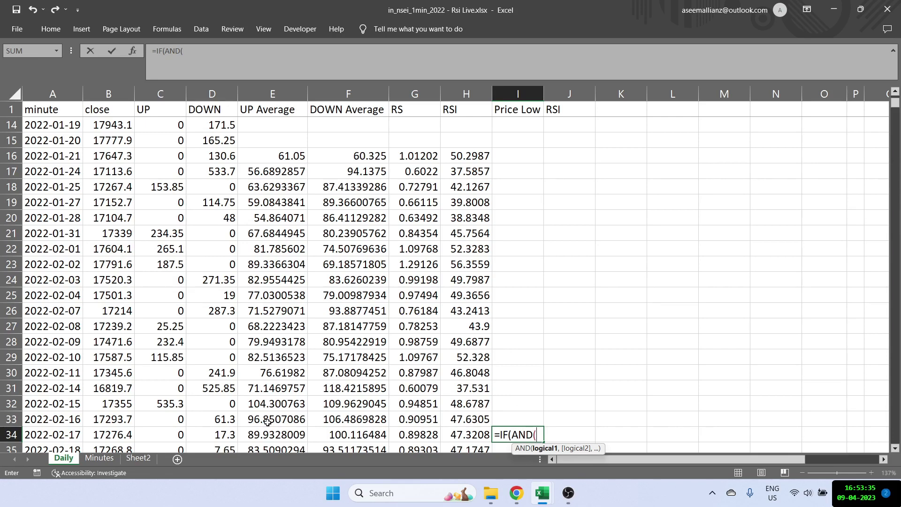
pyautogui.click(115, 419)
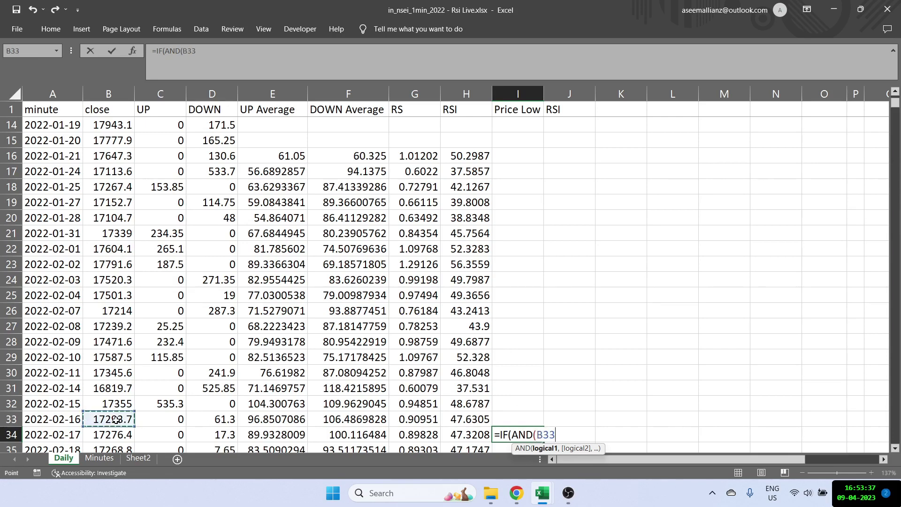
pyautogui.write('<min(')
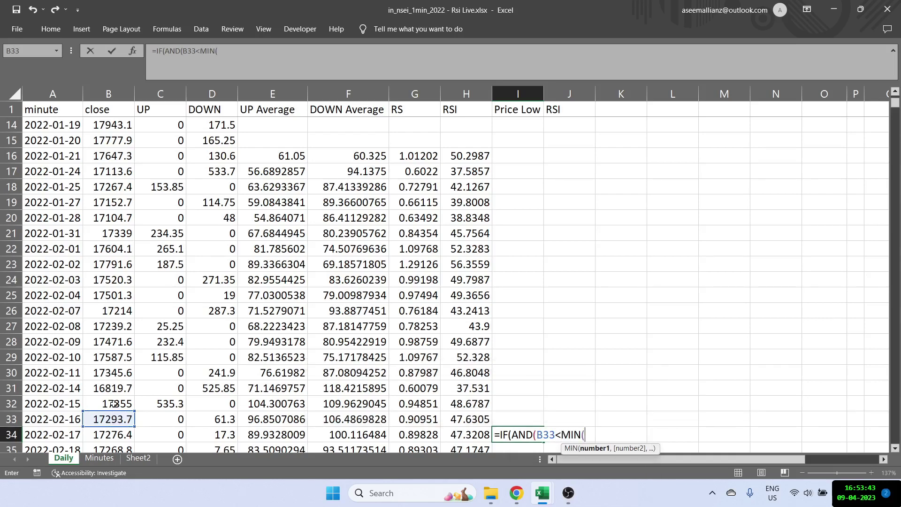
pyautogui.moveTo(113, 404); pyautogui.dragTo(103, 162)
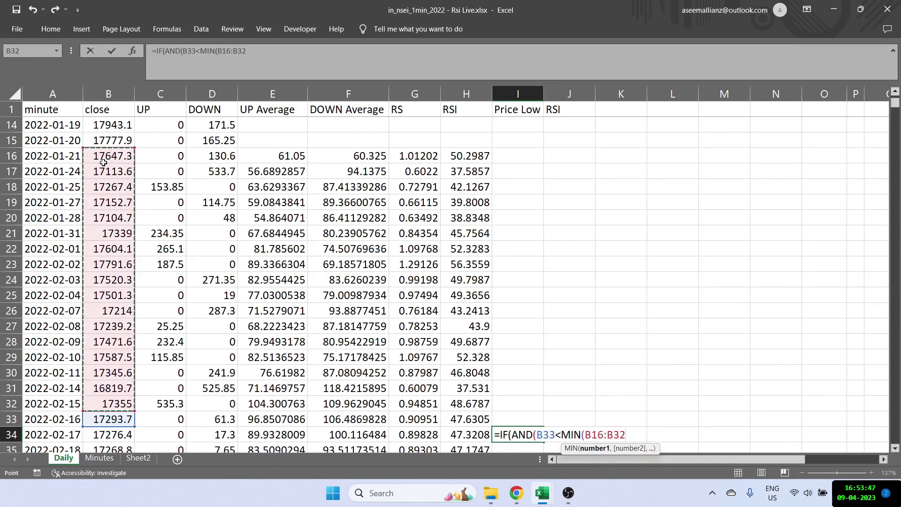
pyautogui.write(')')
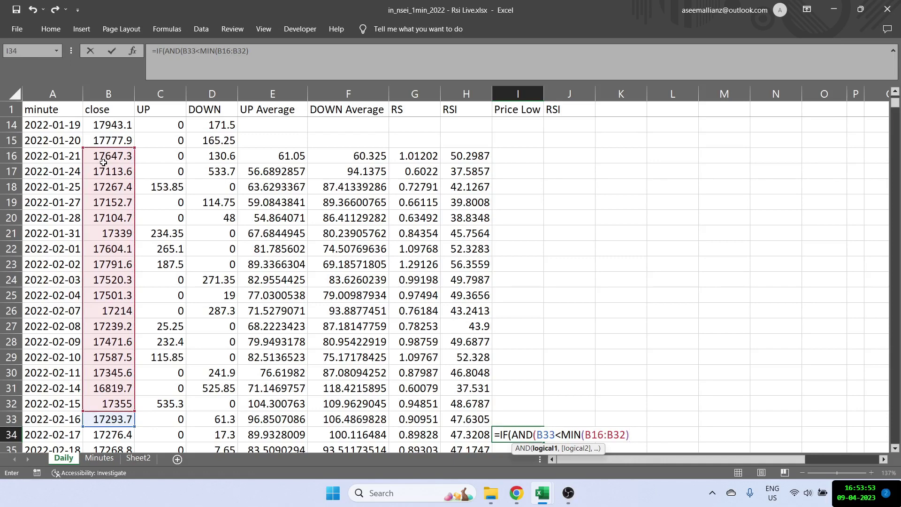
pyautogui.write(',')
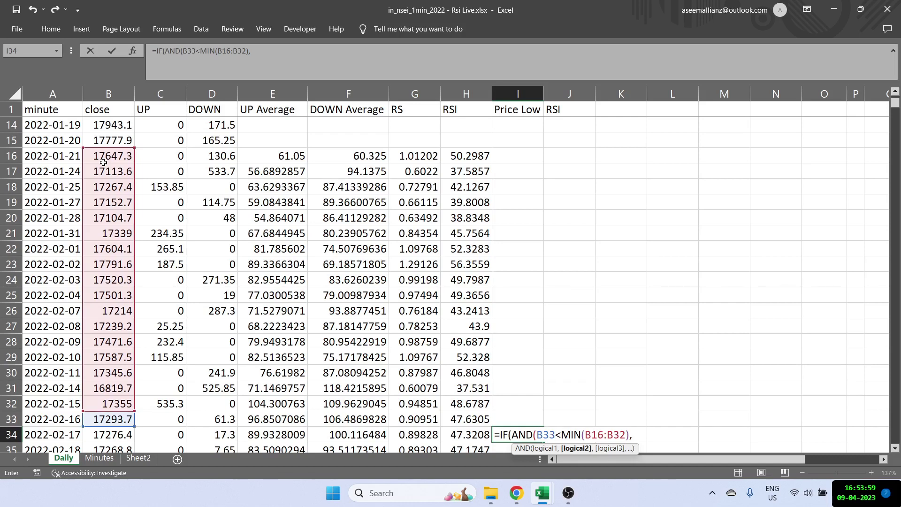
pyautogui.click(109, 418)
pyautogui.write('<')
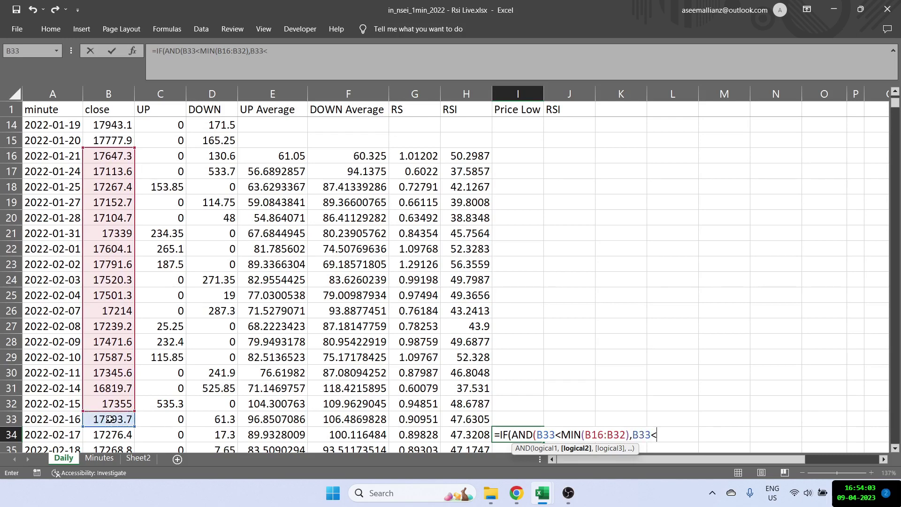
pyautogui.click(113, 432)
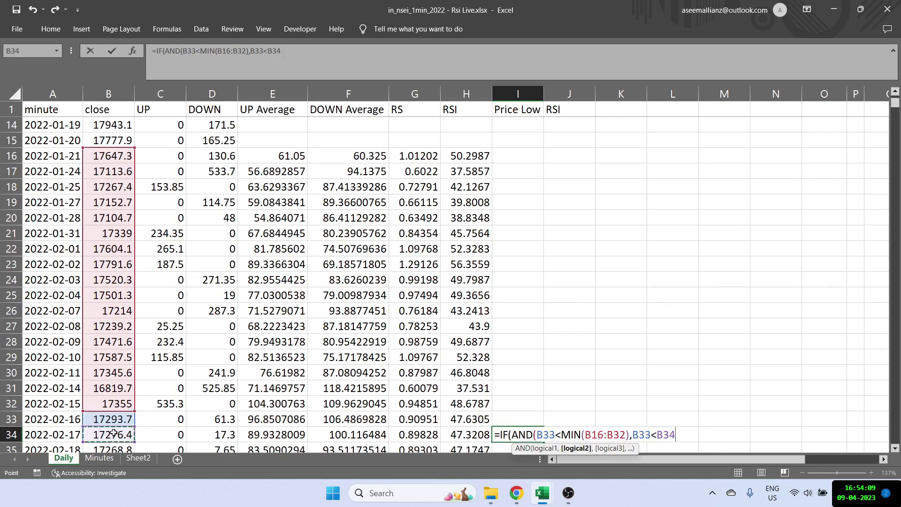
pyautogui.write('),')
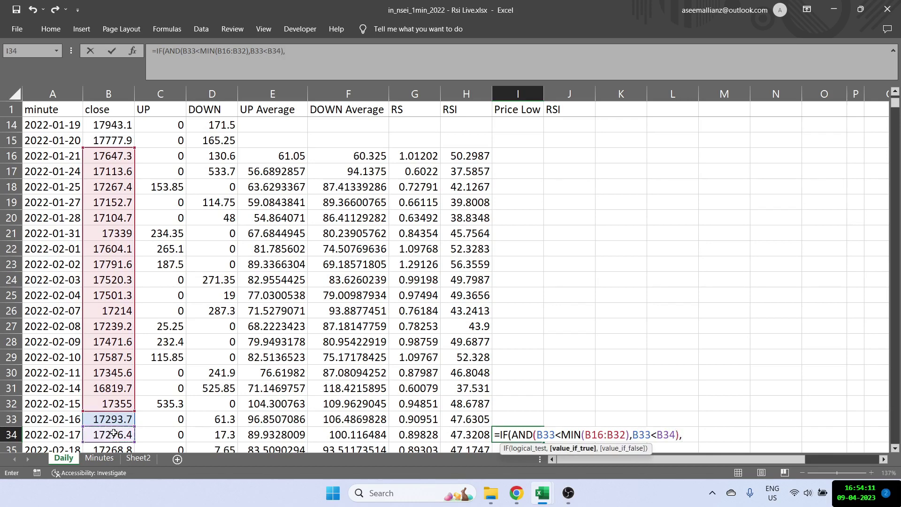
pyautogui.write('1,0)')
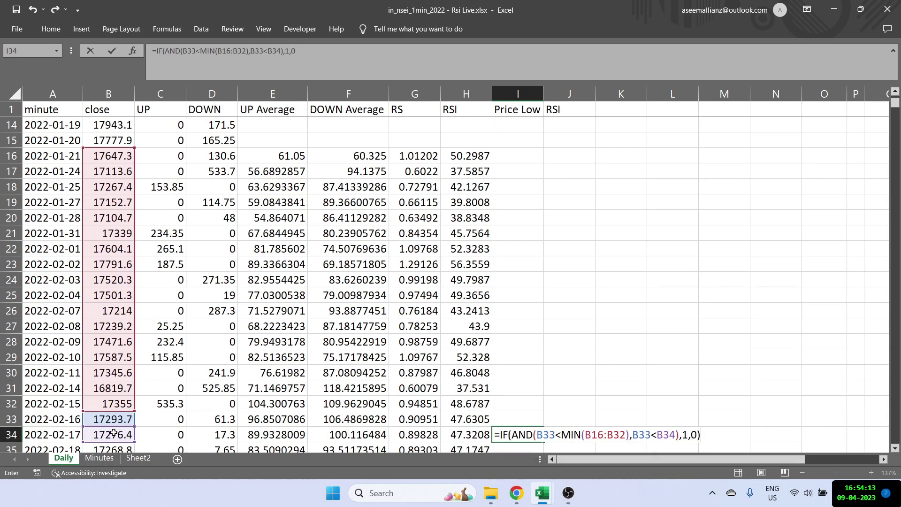
pyautogui.press('Tab')
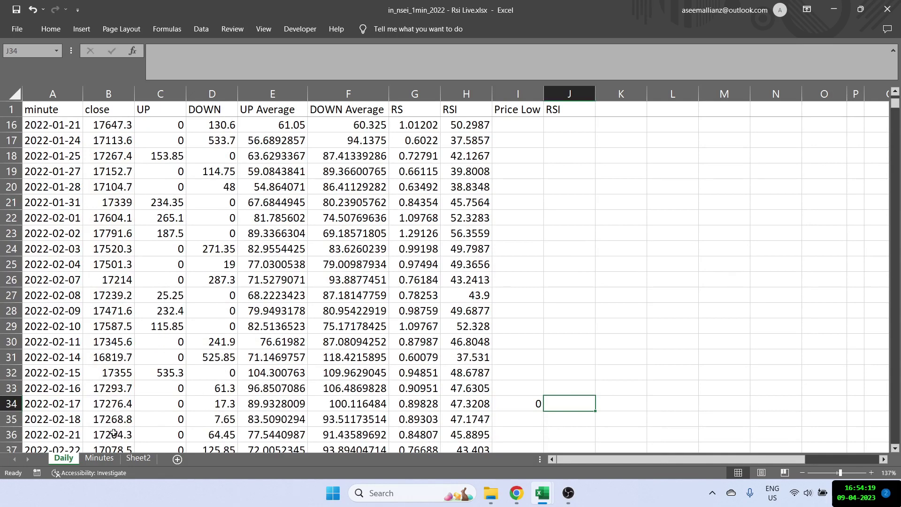
# - Enter the RSI formula =IF(AND(H33>MIN(H16:H32),H33<H34),1,0) in cell J34
pyautogui.write('=if')
pyautogui.press('Tab')
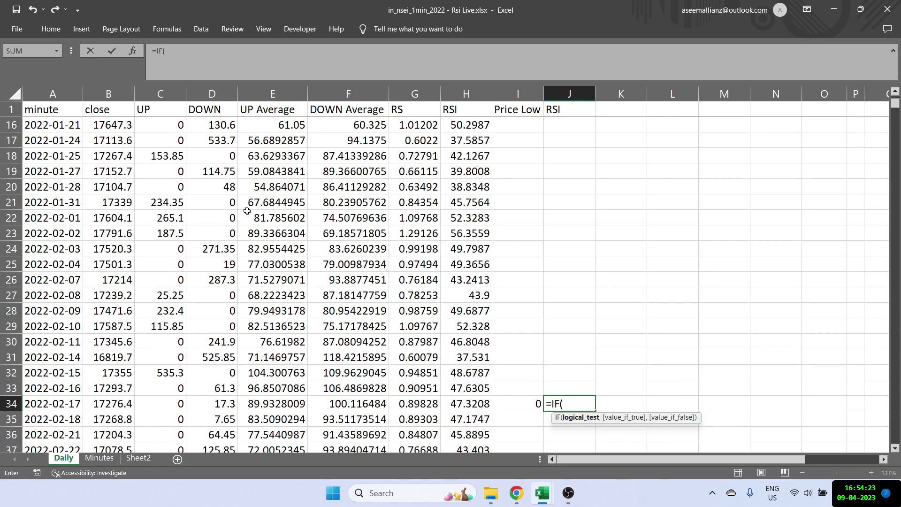
pyautogui.write('and(')
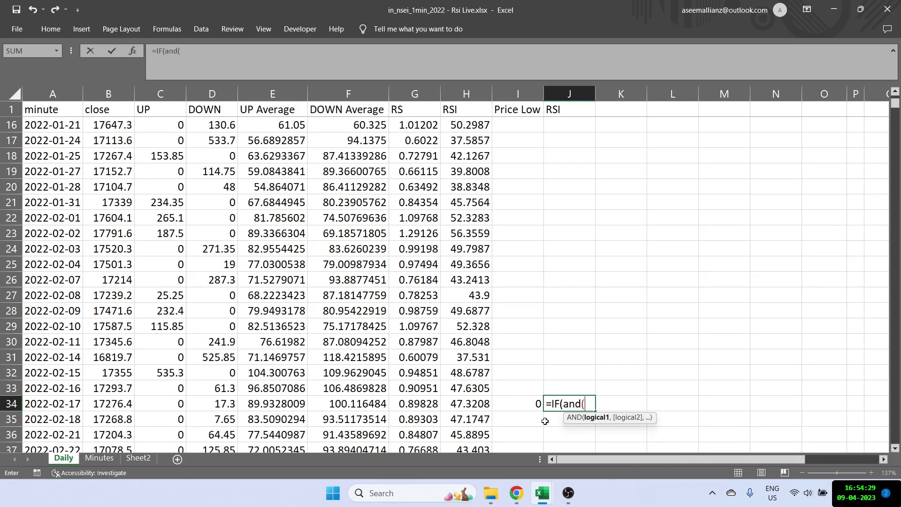
pyautogui.click(468, 388)
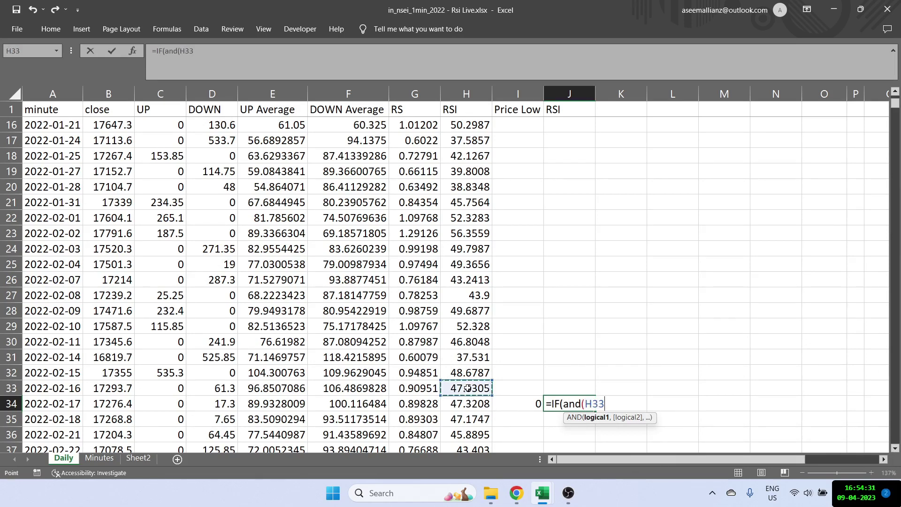
pyautogui.write('>mi')
pyautogui.press('Down')
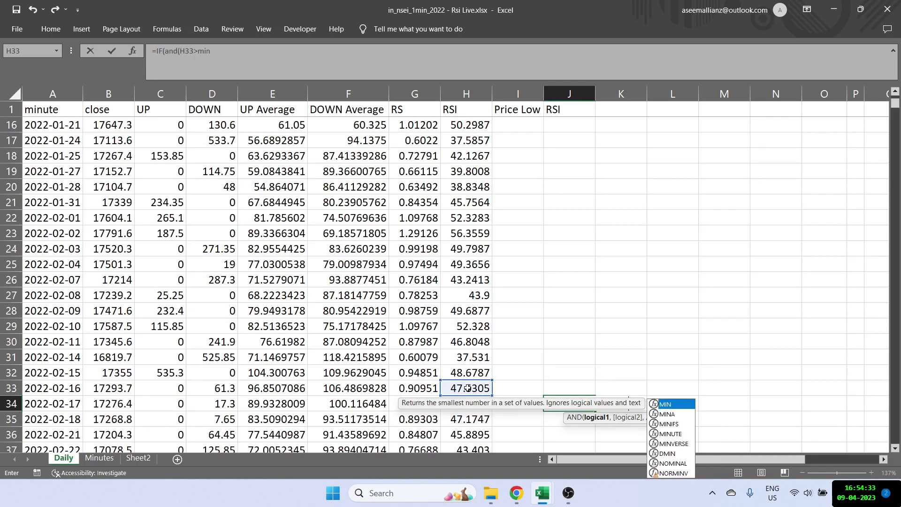
pyautogui.press('Tab')
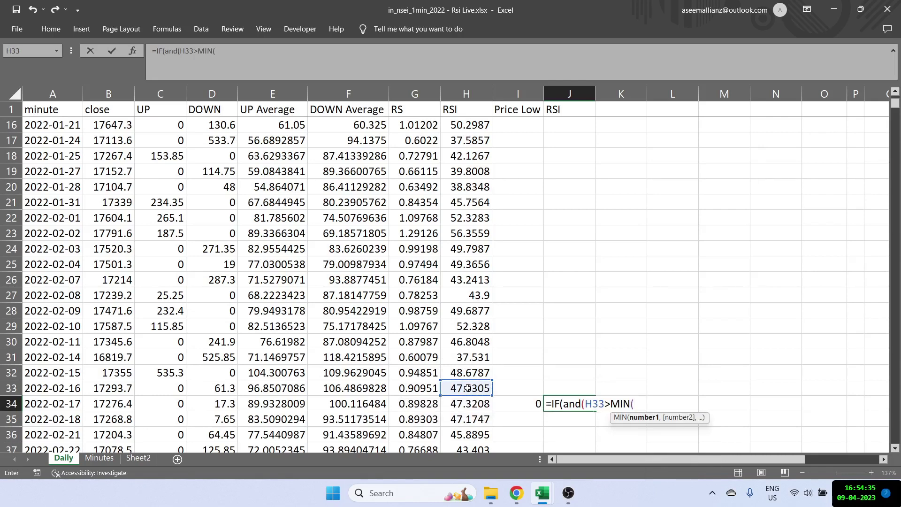
pyautogui.moveTo(468, 372); pyautogui.dragTo(476, 160)
pyautogui.write(')')
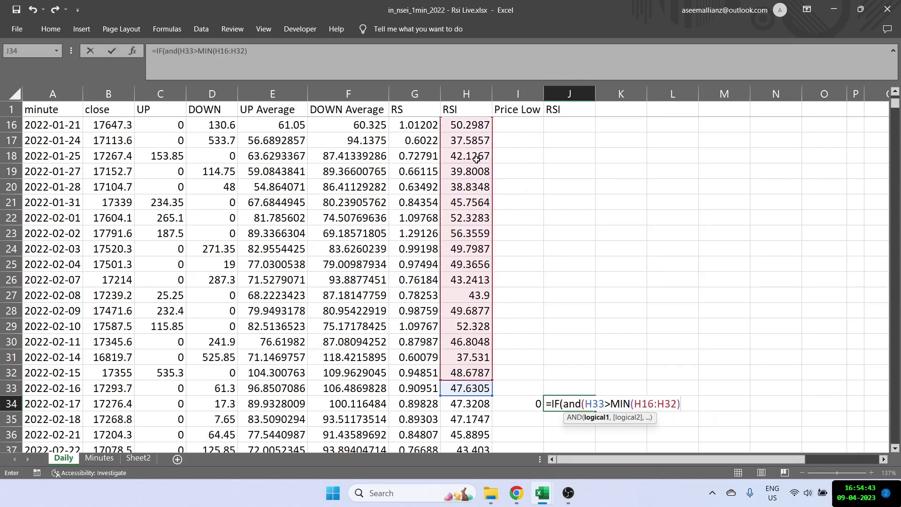
pyautogui.write(',')
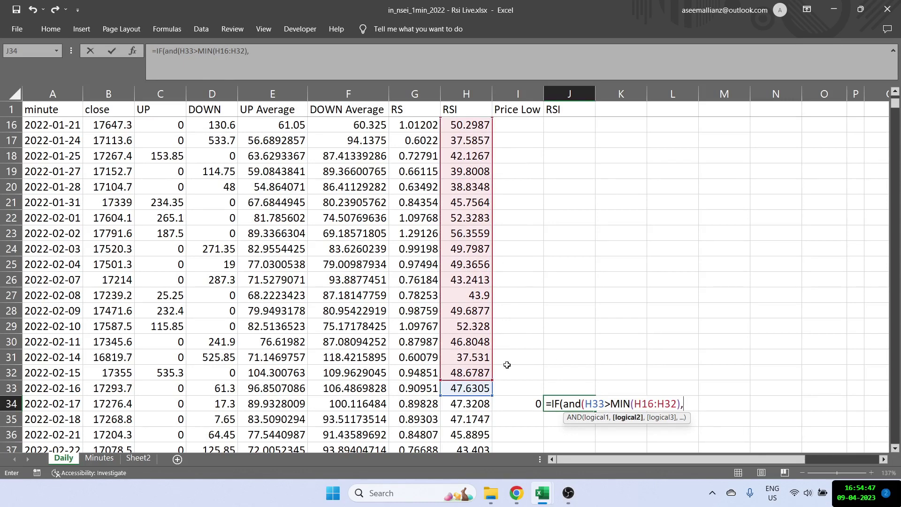
pyautogui.click(458, 389)
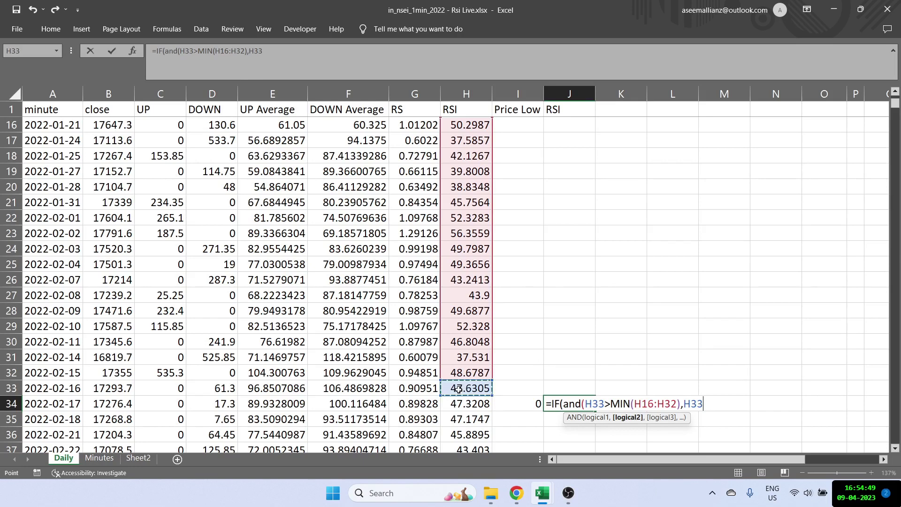
pyautogui.write('<')
pyautogui.click(460, 404)
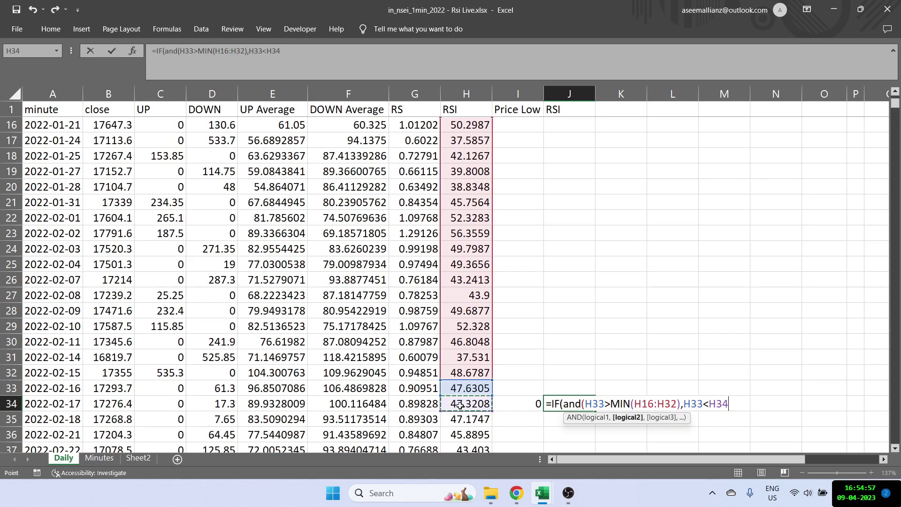
pyautogui.write('),')
pyautogui.write('1,0)')
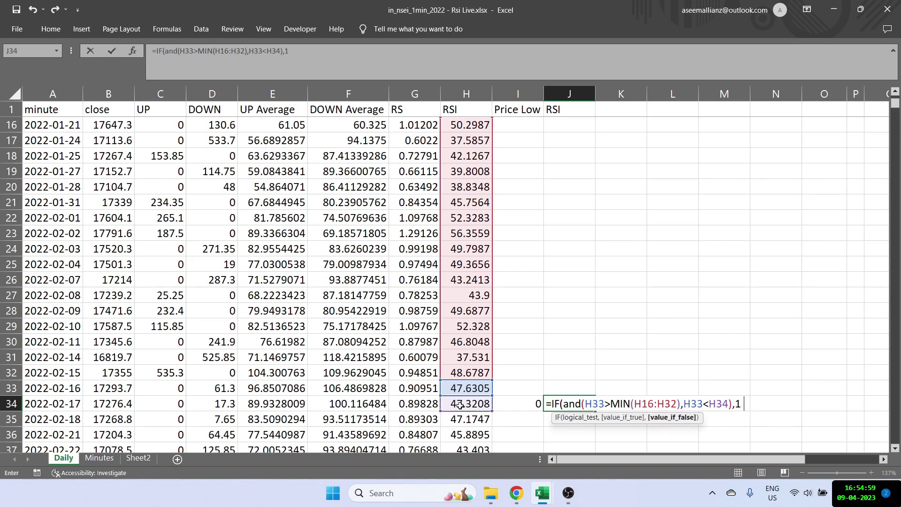
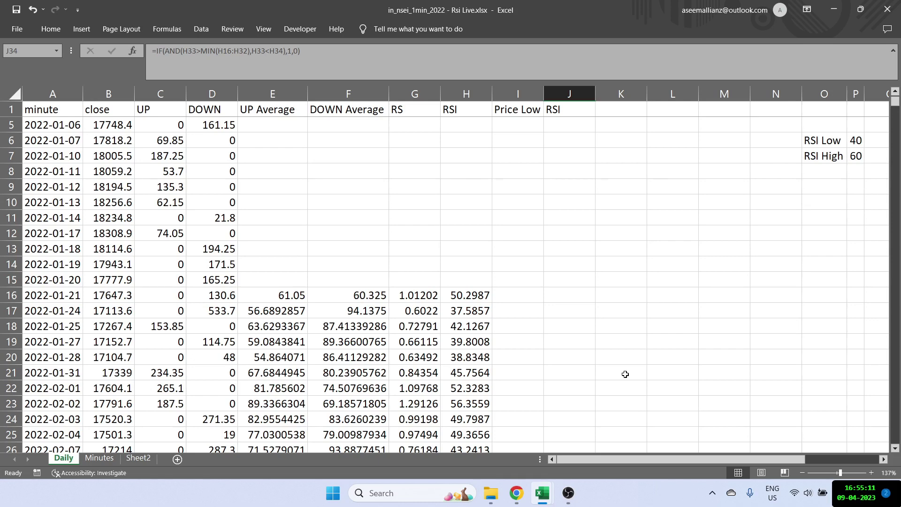
# - Check the RSI Low and RSI High thresholds in P6:P7 and add the condition H33<$P$6 to the AND test in J34
pyautogui.scroll(1, 797, 216)
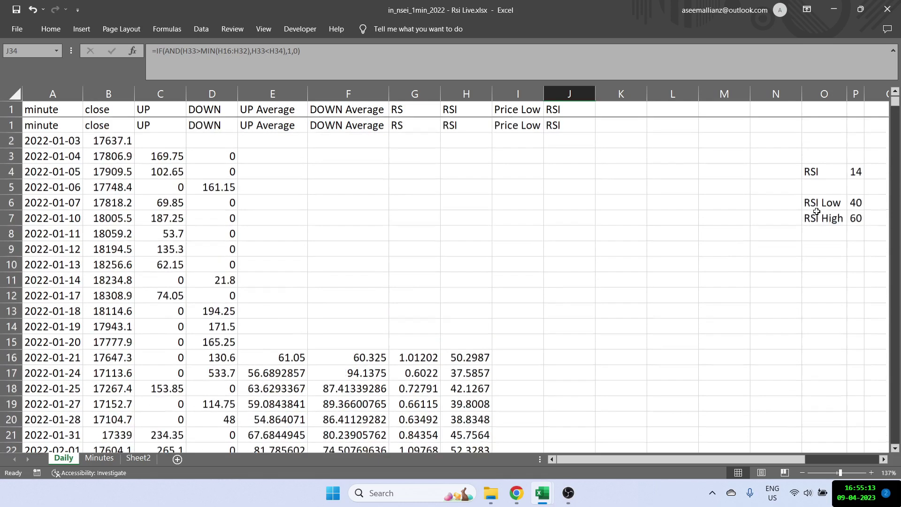
pyautogui.click(855, 190)
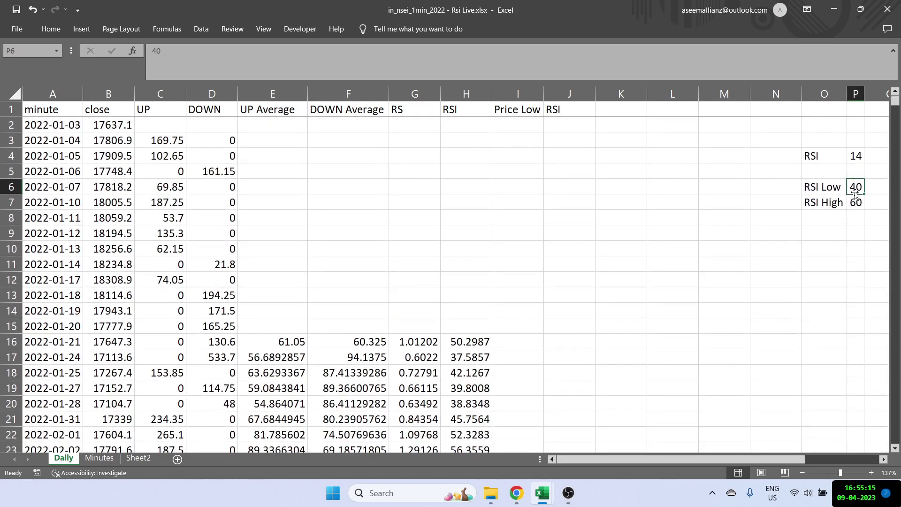
pyautogui.click(855, 202)
pyautogui.scroll(-3, 710, 351)
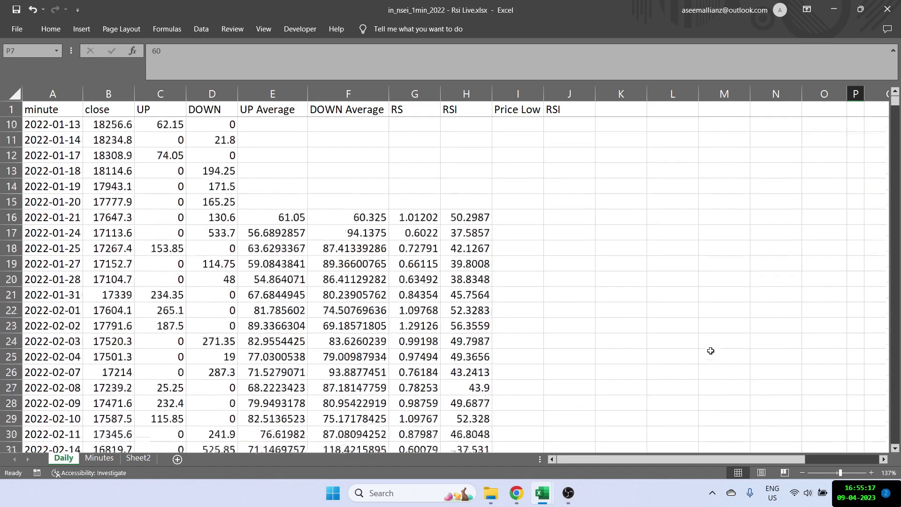
pyautogui.scroll(-3, 709, 351)
pyautogui.click(573, 390)
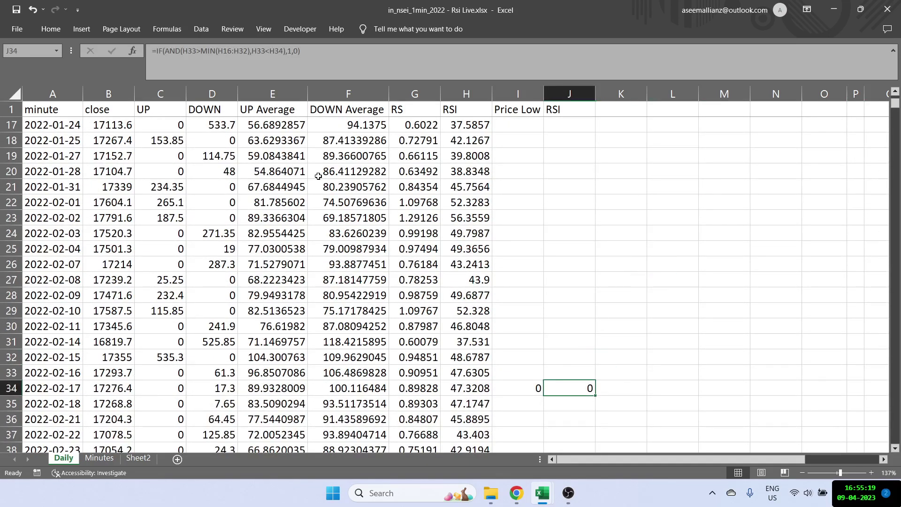
pyautogui.press('F2')
pyautogui.click(282, 52)
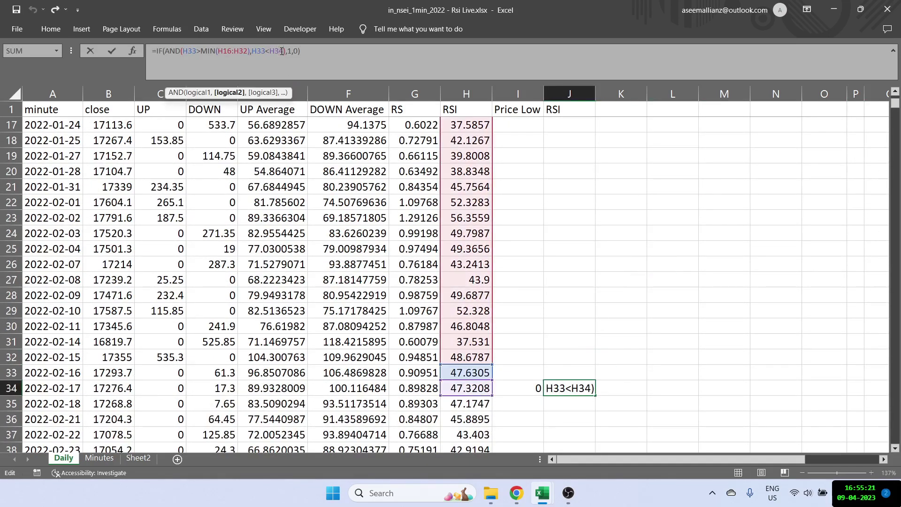
pyautogui.write(',')
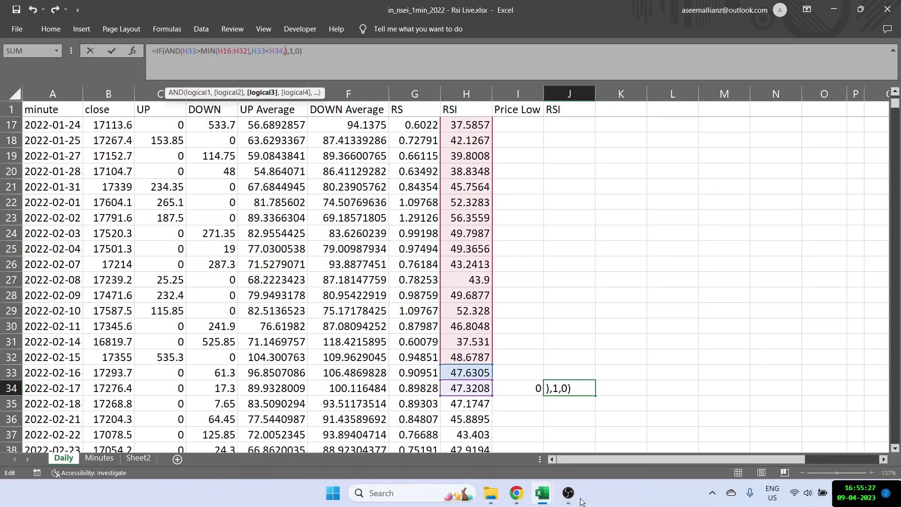
pyautogui.click(467, 373)
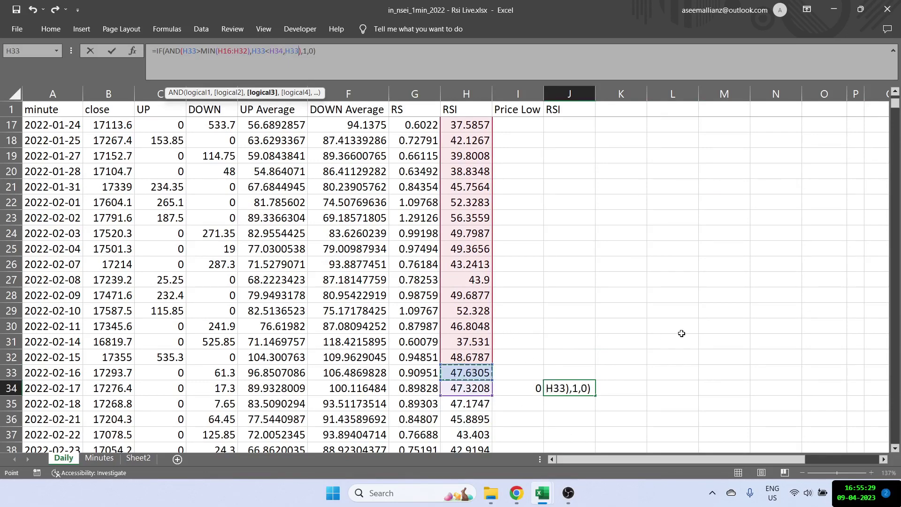
pyautogui.scroll(5, 682, 333)
pyautogui.write('<')
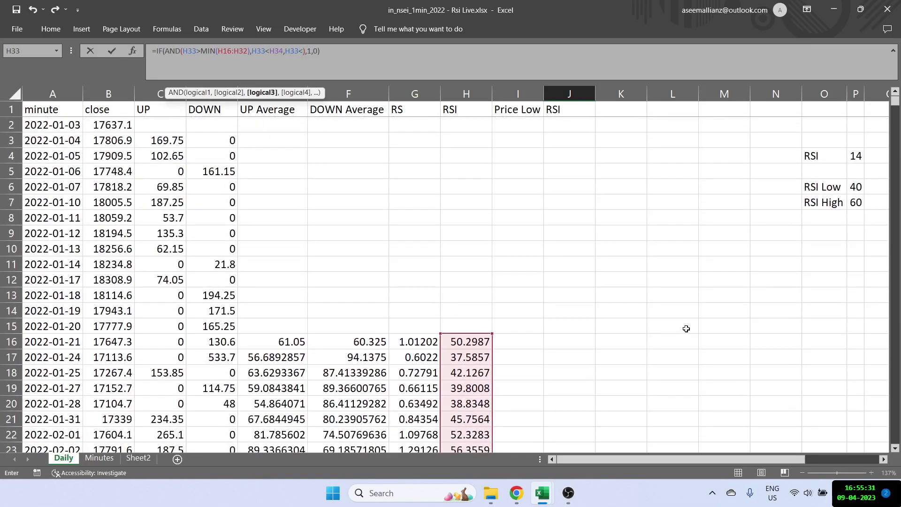
pyautogui.click(855, 188)
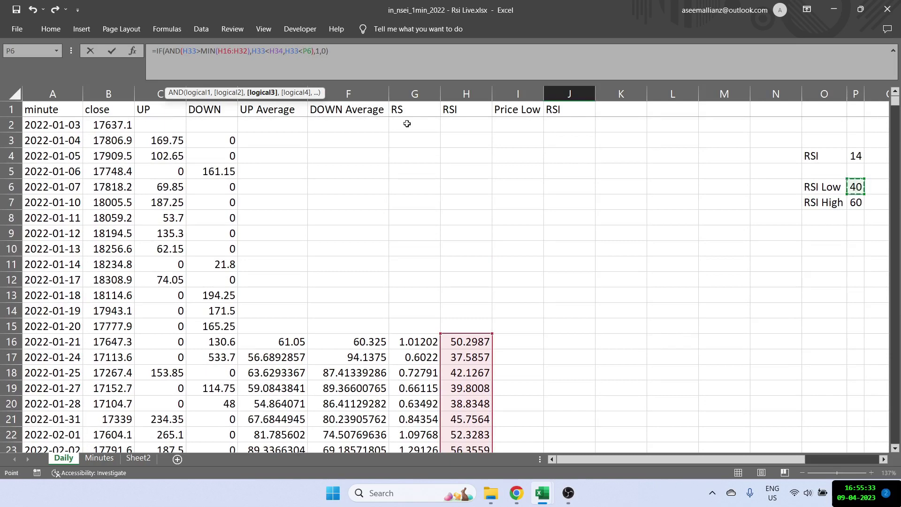
pyautogui.click(305, 52)
pyautogui.press('F4')
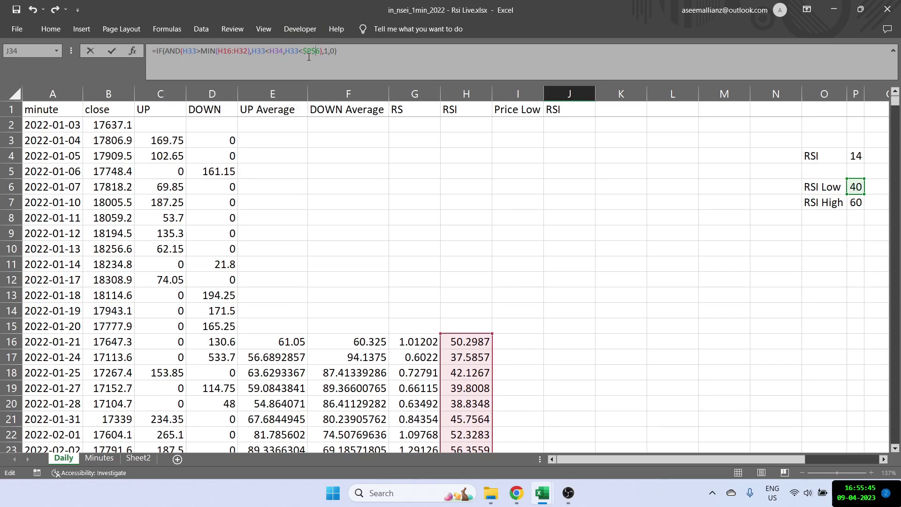
pyautogui.hotkey('ctrl', 'Return')
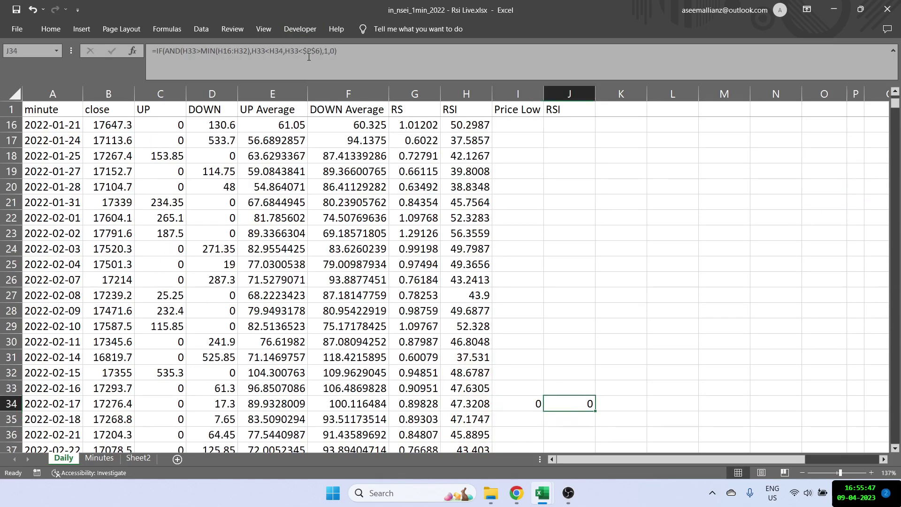
# - Add the column heading Bullish Div in cell K1
pyautogui.press('Right')
pyautogui.hotkey('ctrl', 'Up')
pyautogui.write('Bullish D')
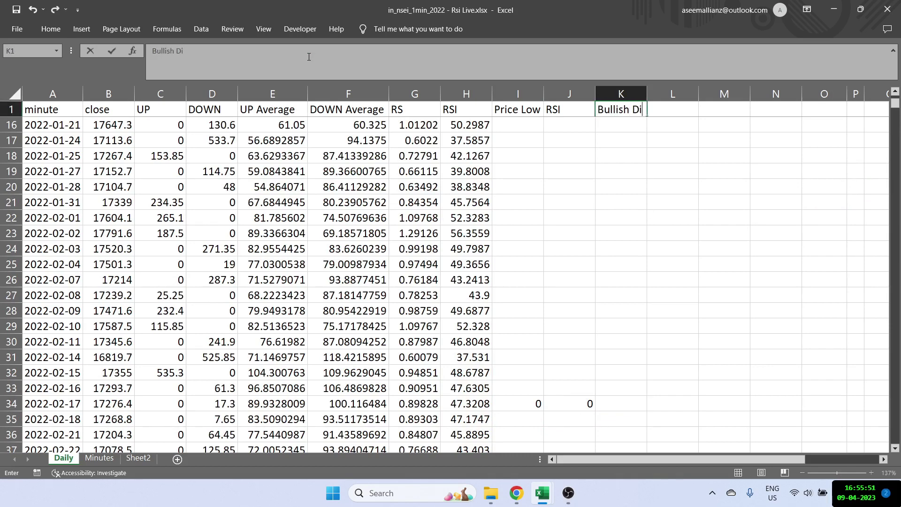
pyautogui.write('iv')
# - Enter the divergence formula =IF(AND(I34=1,J34=1),"Bullish Div","") in cell K34
pyautogui.click(617, 405)
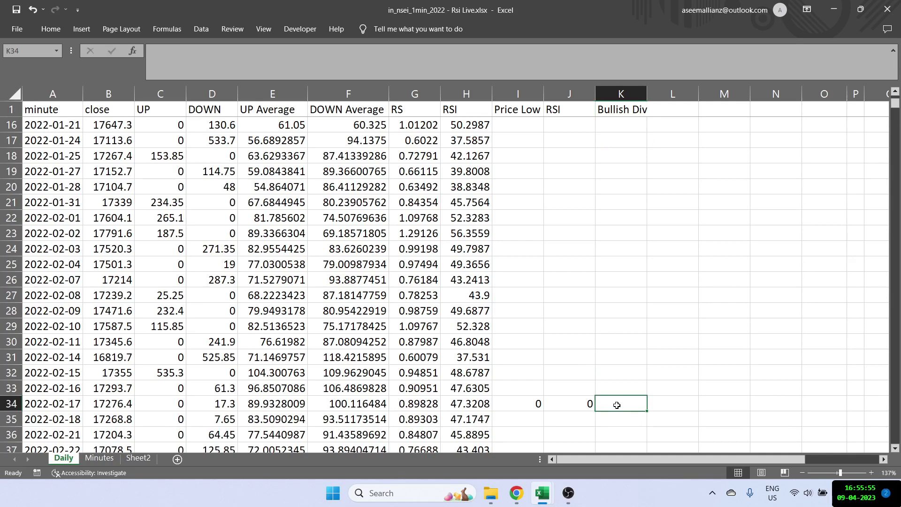
pyautogui.write('=IF(')
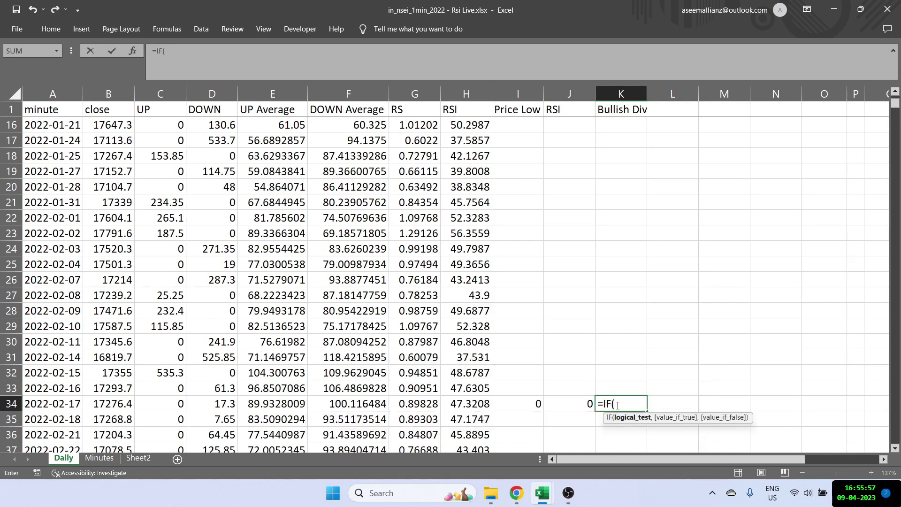
pyautogui.write('and(')
pyautogui.press('Left')
pyautogui.press('Left')
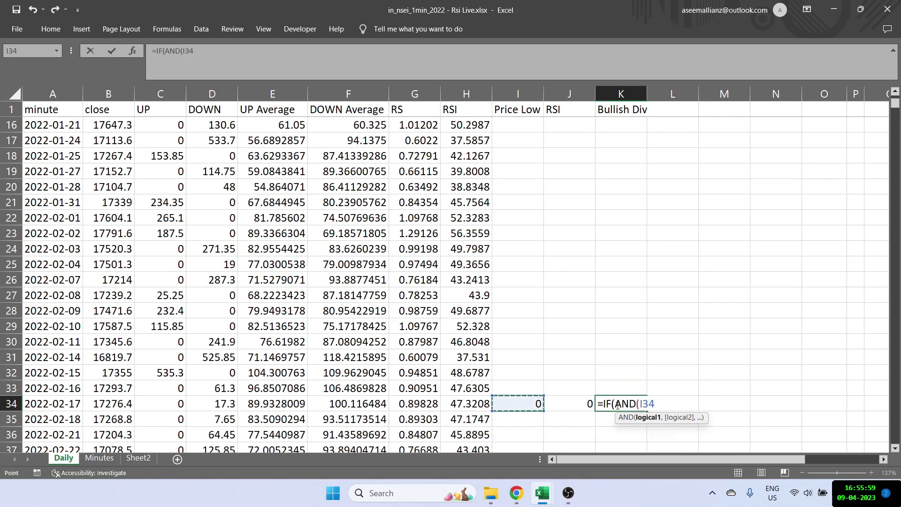
pyautogui.write('=1,')
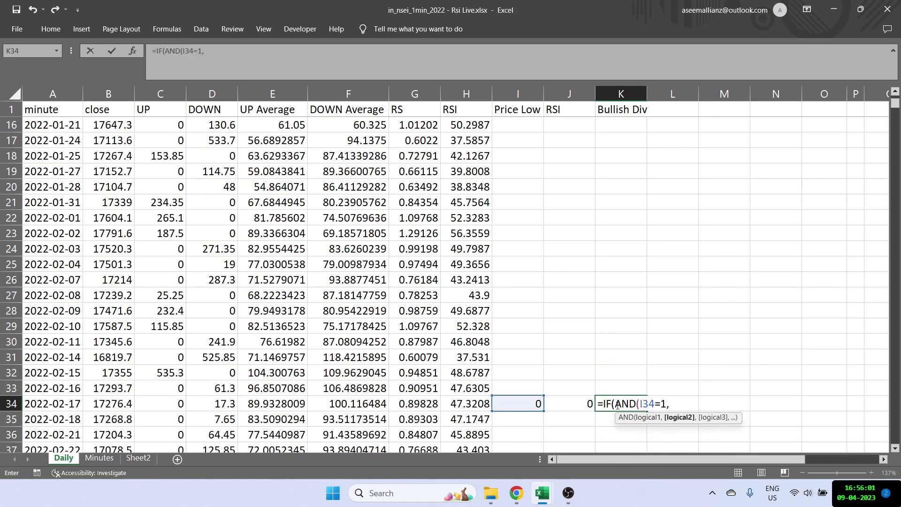
pyautogui.press('Left')
pyautogui.write('=1')
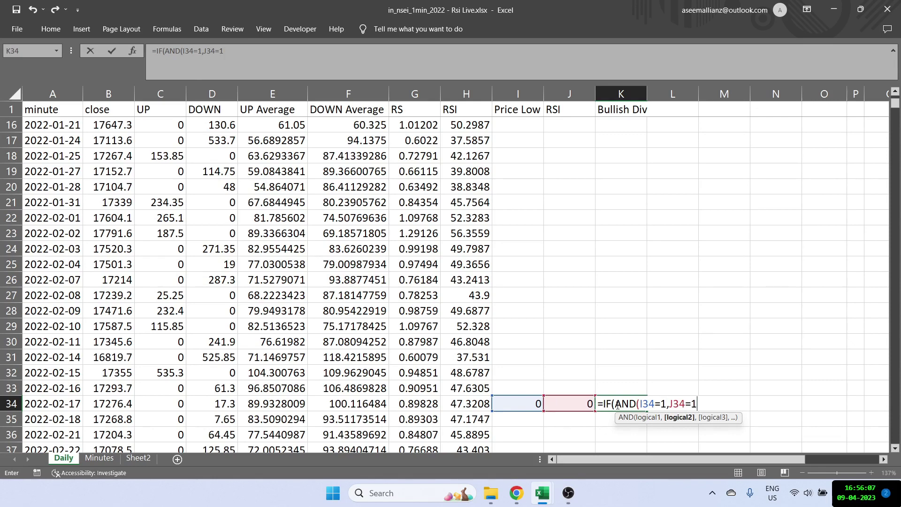
pyautogui.write('),"')
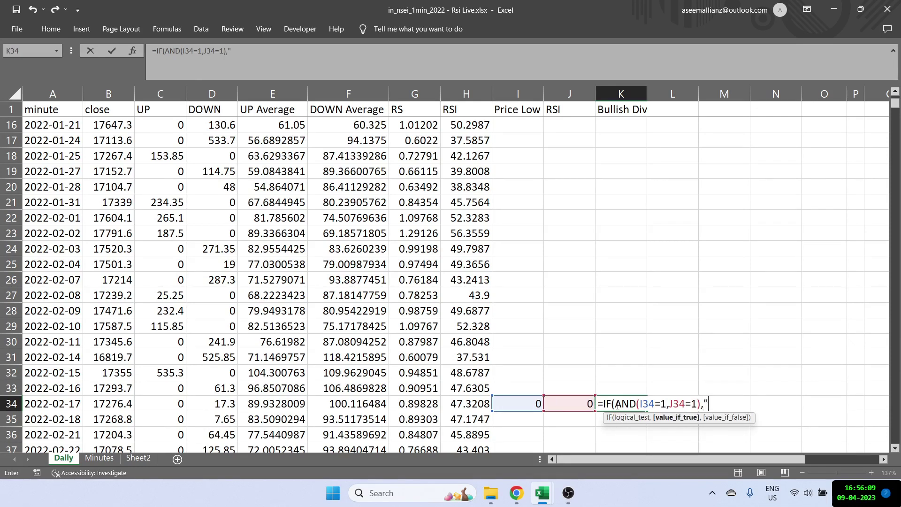
pyautogui.write('Bullish')
pyautogui.press('BackSpace')
pyautogui.write('D')
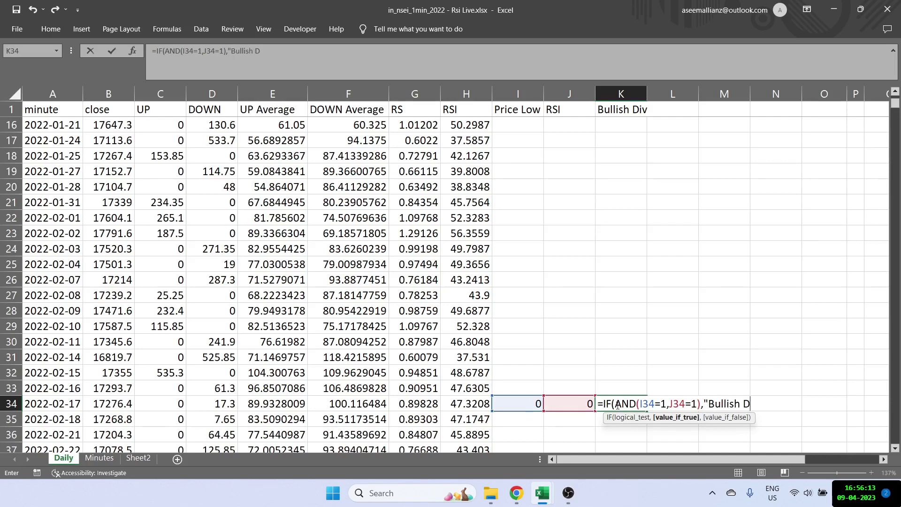
pyautogui.write('iv","")')
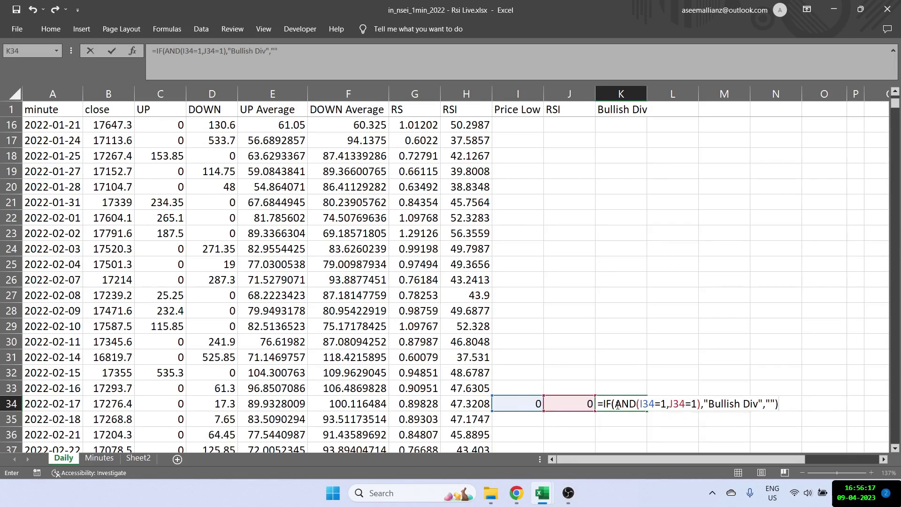
pyautogui.press('Return')
# - Fill the formulas in I34:K34 down through the rest of the daily data rows
pyautogui.press('Up')
pyautogui.press('Left')
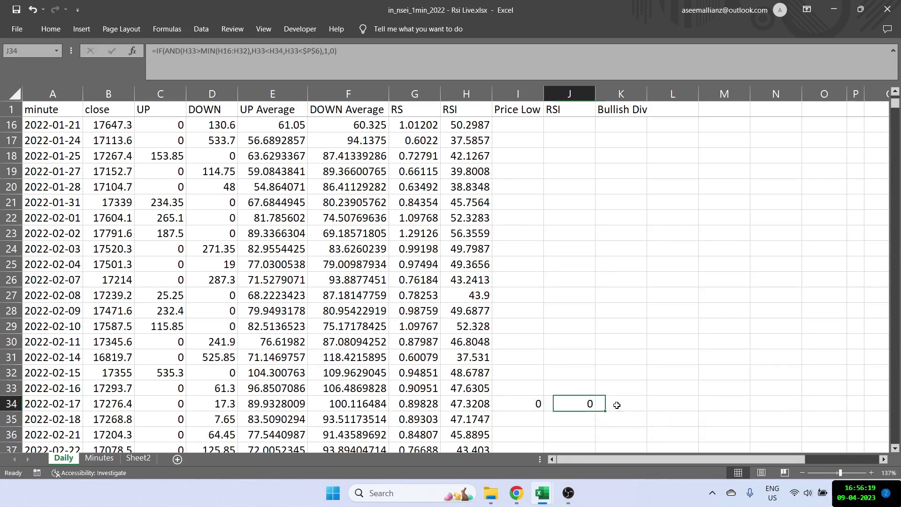
pyautogui.press('Left')
pyautogui.hotkey('shift', 'Right')
pyautogui.hotkey('shift', 'Right')
pyautogui.doubleClick(646, 411)
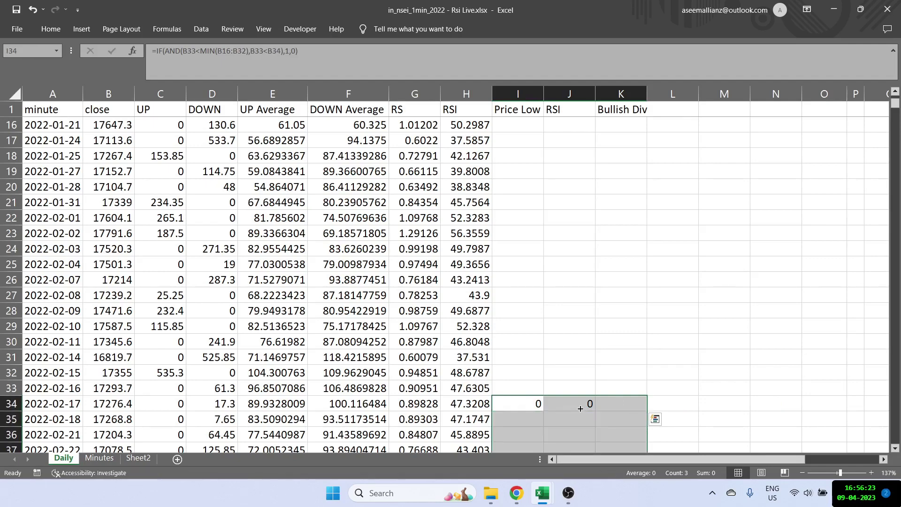
# - Examine the filled signal columns and inspect the price-low formula in I40
pyautogui.scroll(1, 580, 409)
pyautogui.scroll(-5, 581, 409)
pyautogui.click(559, 374)
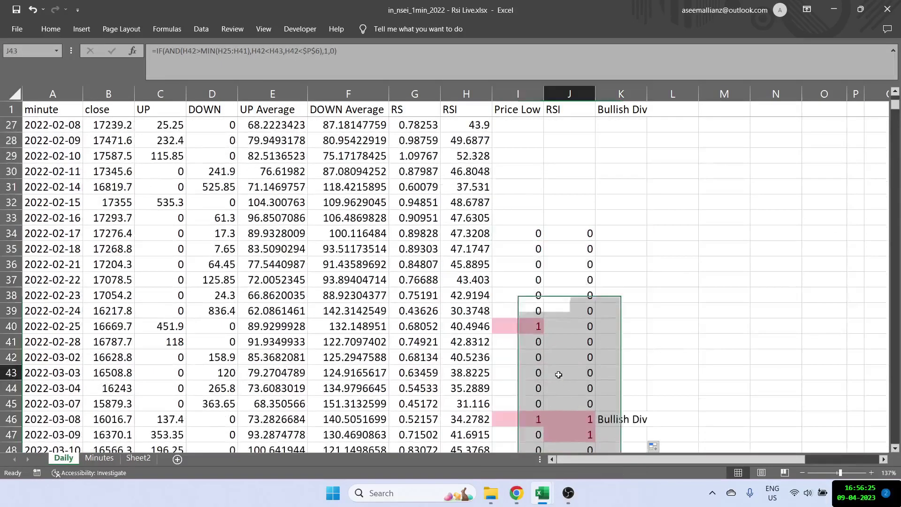
pyautogui.click(511, 326)
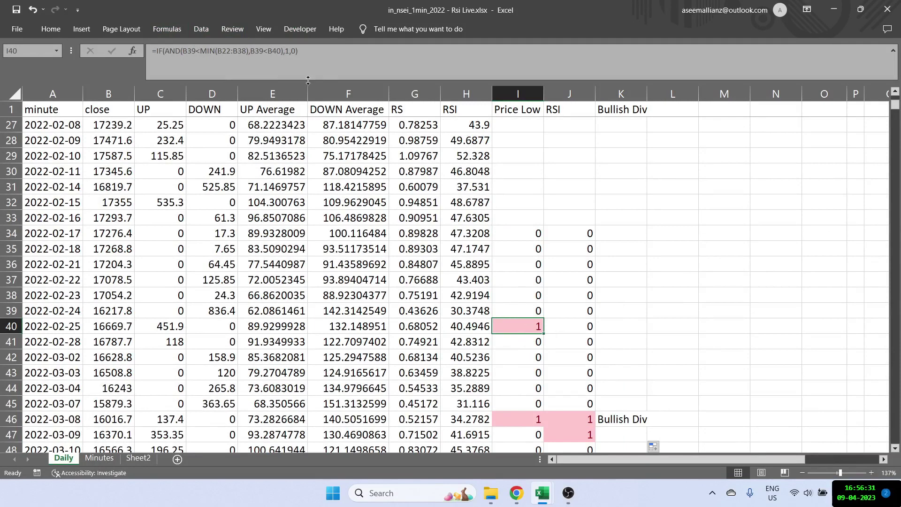
pyautogui.click(229, 33)
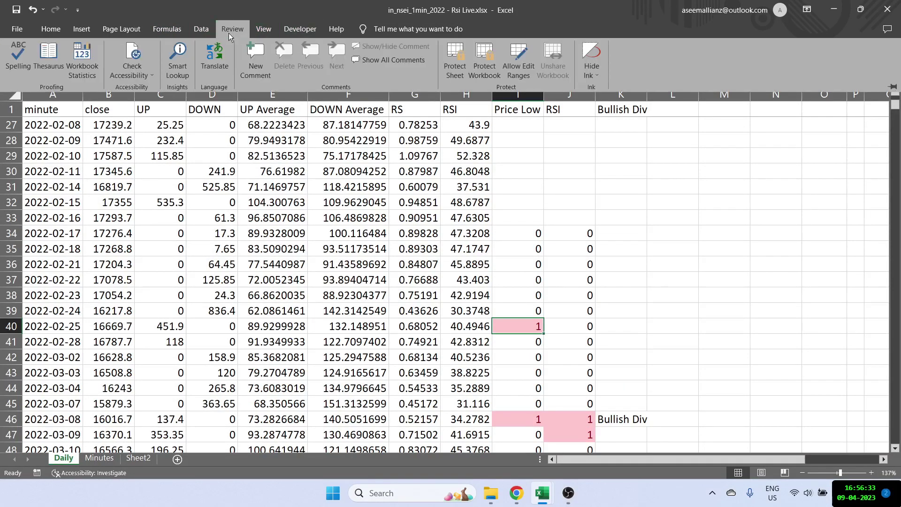
pyautogui.click(64, 30)
pyautogui.click(511, 65)
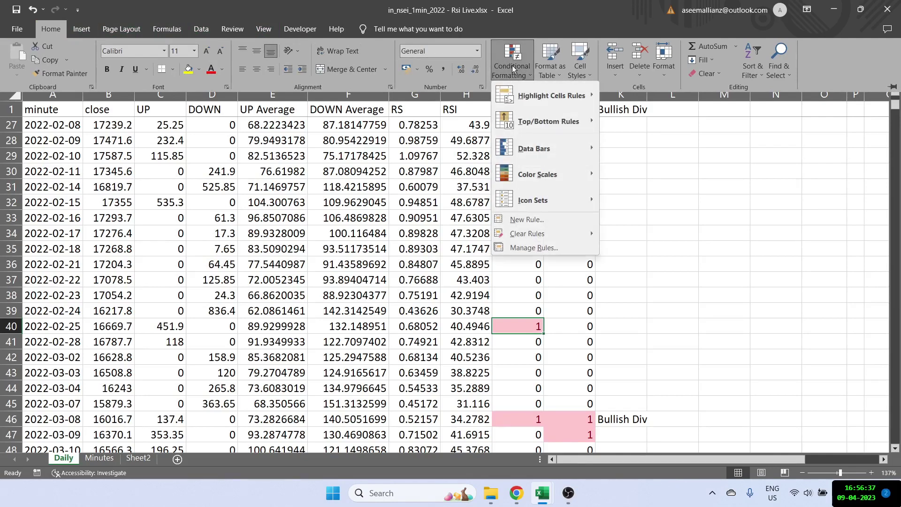
pyautogui.moveTo(537, 96)
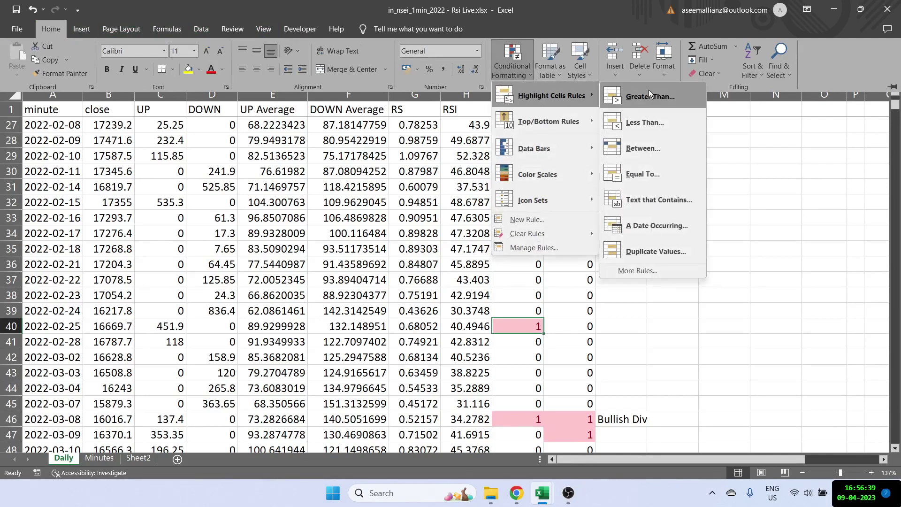
pyautogui.press('Escape')
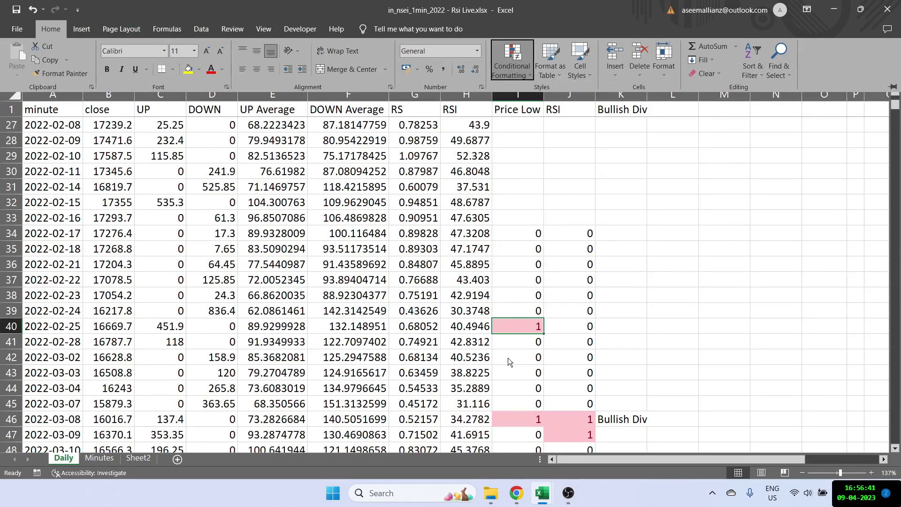
pyautogui.hotkey('ctrl', 'F1')
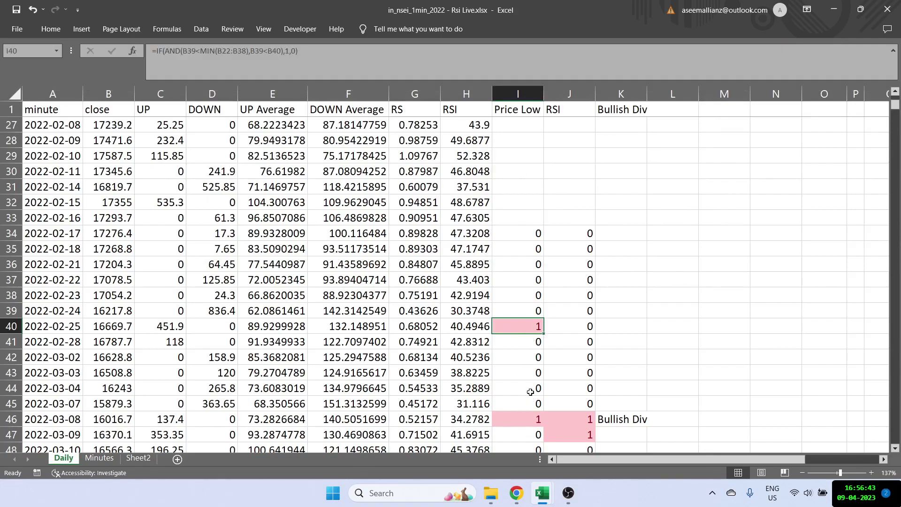
# - Examine the Price Low, RSI and Bullish Div columns through the daily rows and inspect the divergence formula in K46
pyautogui.scroll(-1, 539, 387)
pyautogui.scroll(-14, 619, 315)
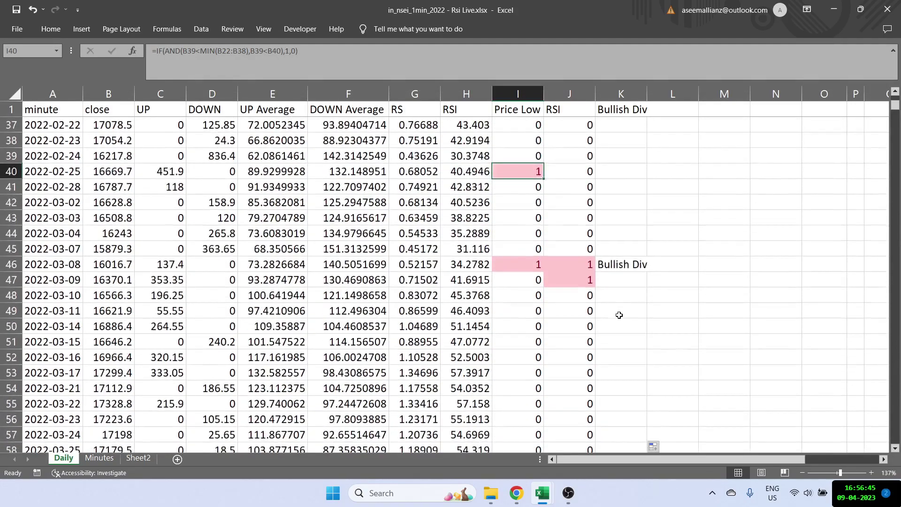
pyautogui.scroll(-20, 630, 325)
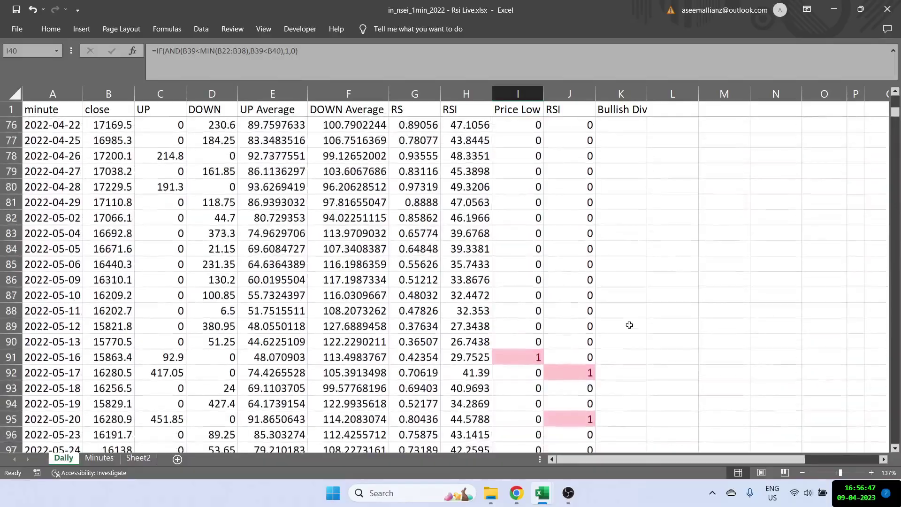
pyautogui.scroll(-20, 629, 325)
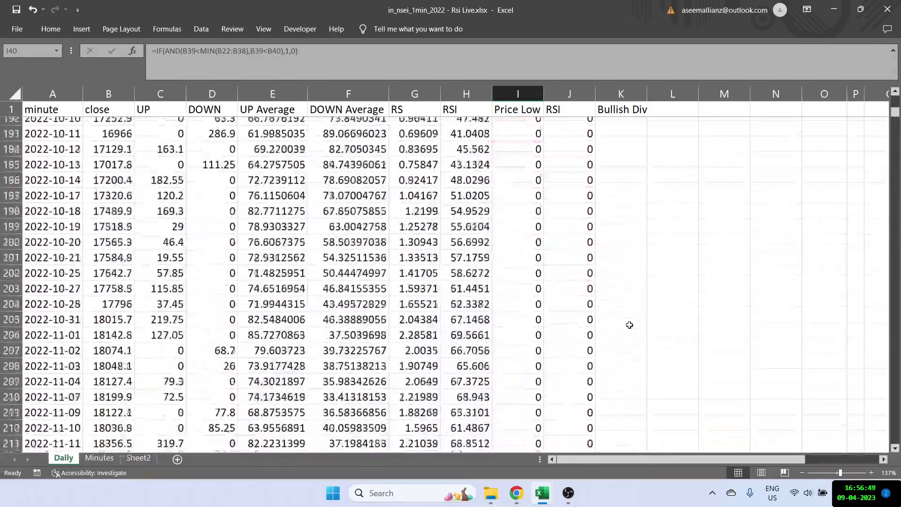
pyautogui.scroll(20, 629, 325)
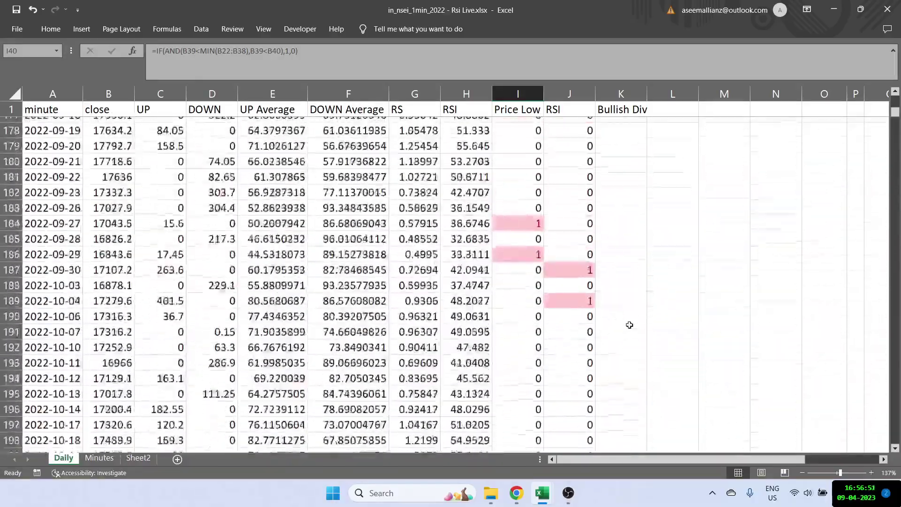
pyautogui.scroll(19, 629, 325)
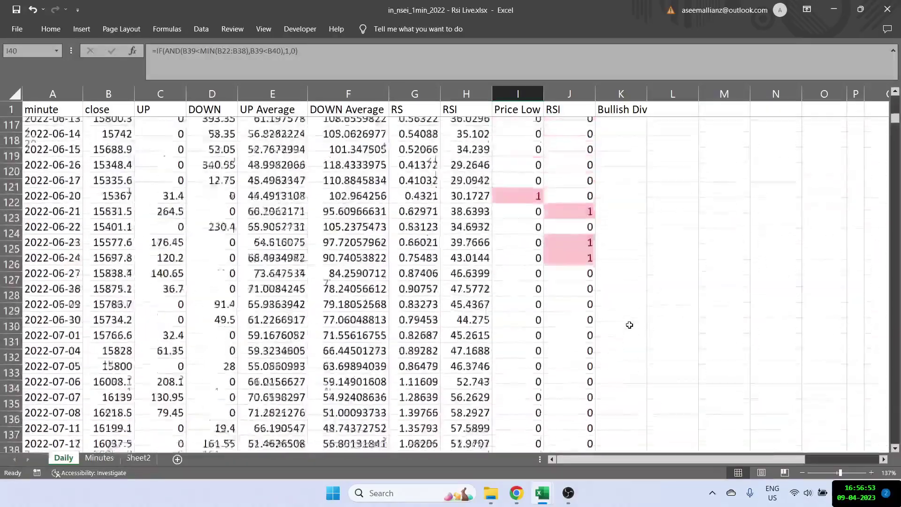
pyautogui.scroll(9, 629, 325)
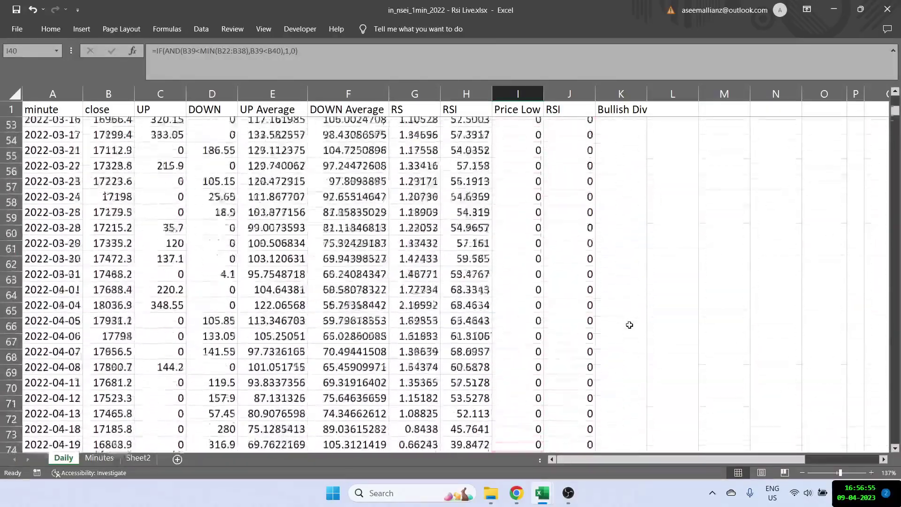
pyautogui.click(604, 266)
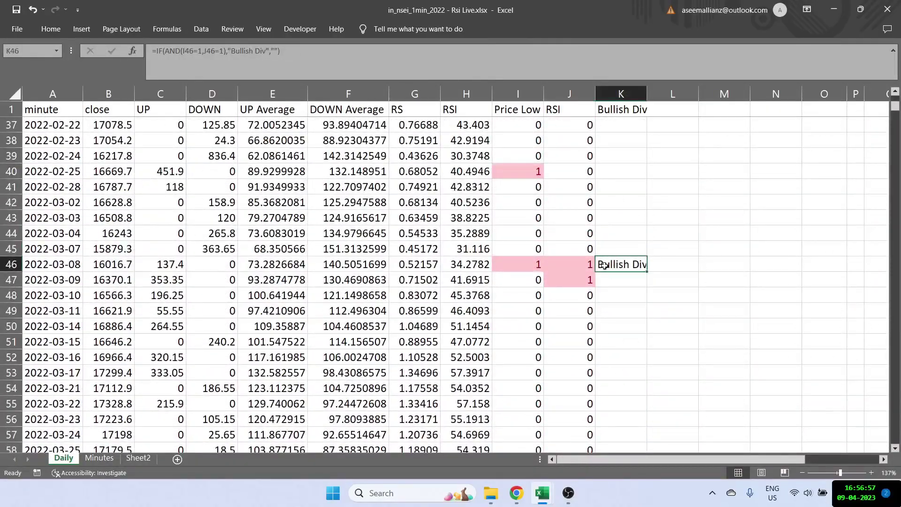
# - Add the column headings Price High, RSI and Bearish Div in cells L1, M1 and N1
pyautogui.click(648, 248)
pyautogui.hotkey('ctrl', 'Up')
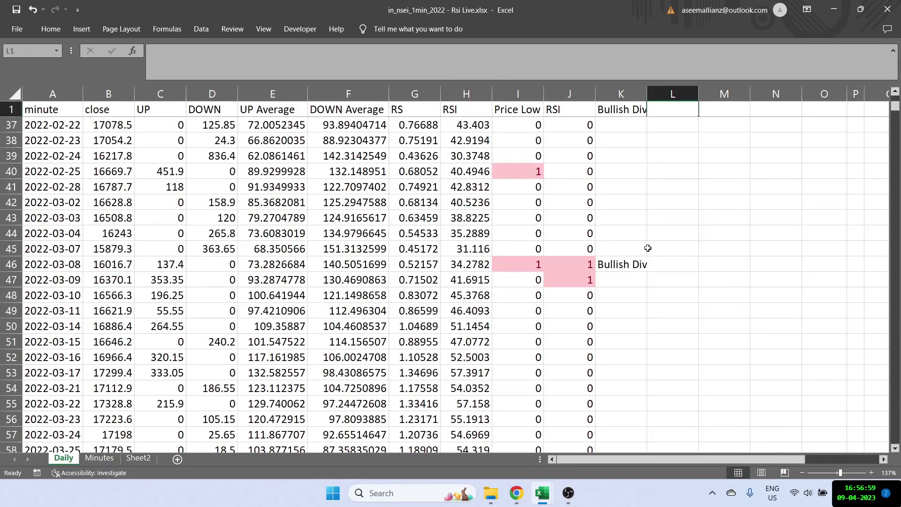
pyautogui.write('Pri')
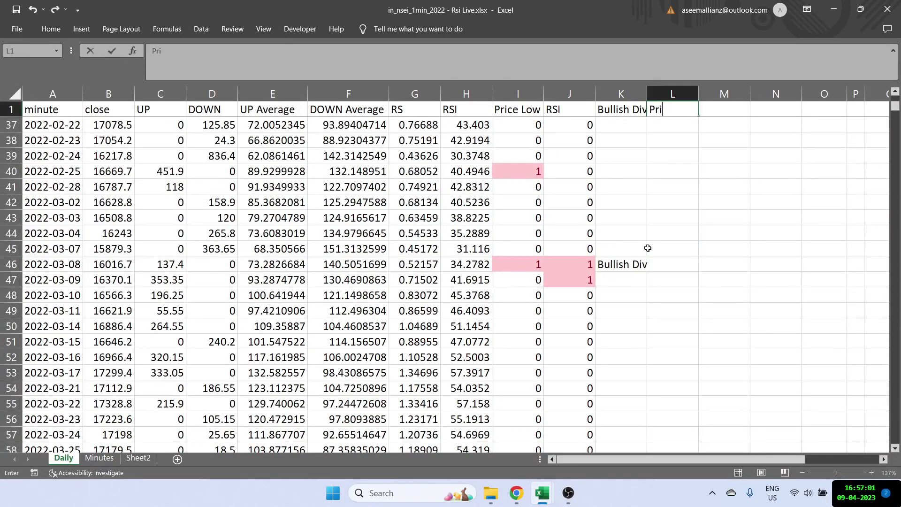
pyautogui.write('ce High')
pyautogui.press('Tab')
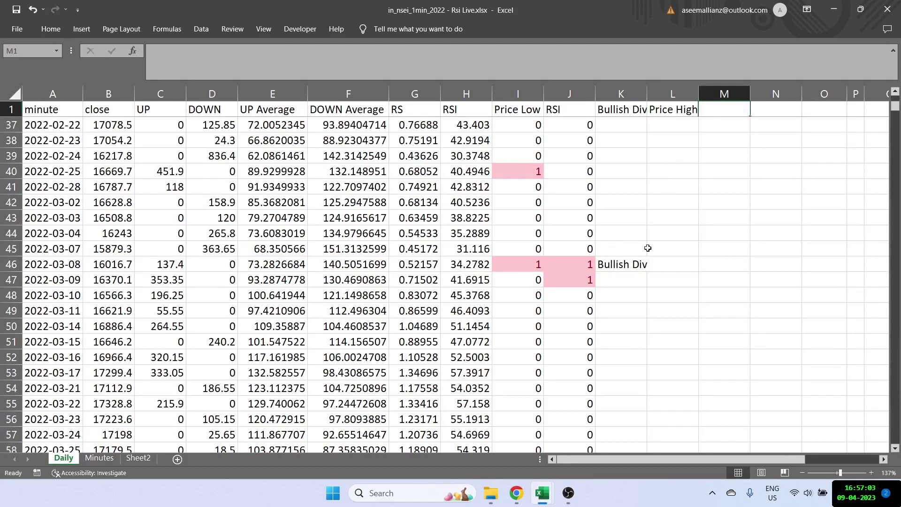
pyautogui.write('RSI')
pyautogui.press('Tab')
pyautogui.write('Bears')
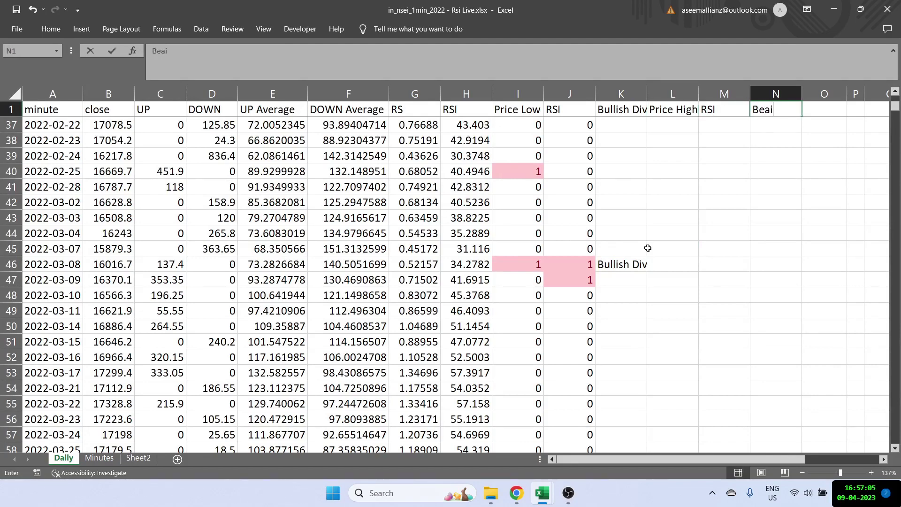
pyautogui.write('ish Div')
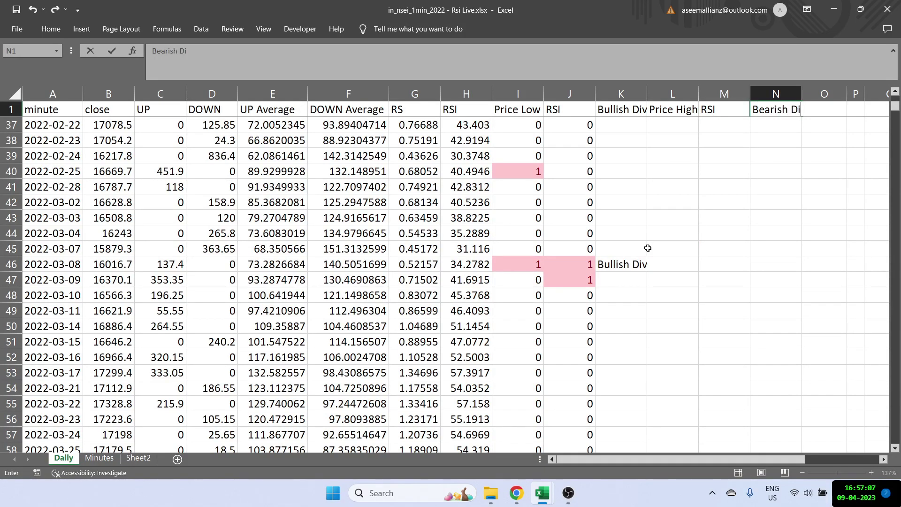
pyautogui.press('Return')
# - Copy the price-low formula text from I34 into L34, keeping its cell references unchanged
pyautogui.scroll(-1, 649, 332)
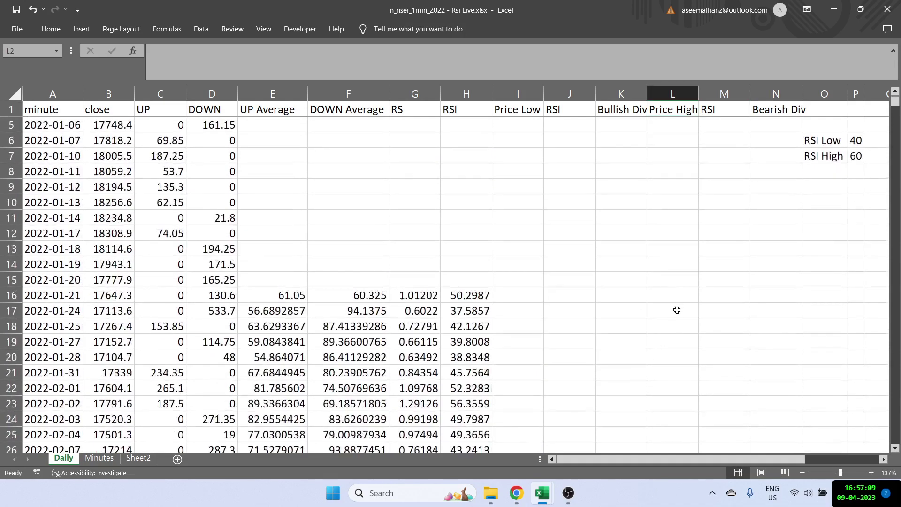
pyautogui.click(678, 309)
pyautogui.scroll(-5, 653, 361)
pyautogui.click(533, 359)
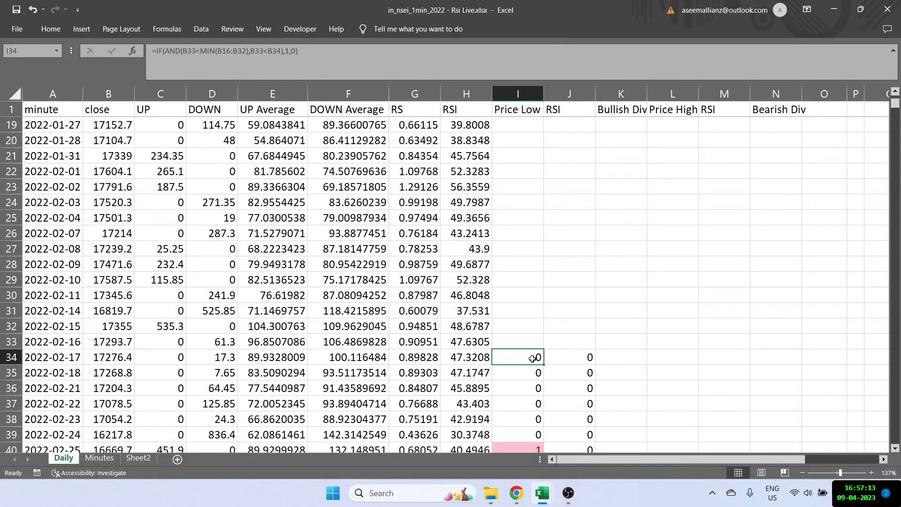
pyautogui.moveTo(299, 51); pyautogui.dragTo(141, 67)
pyautogui.press('Escape')
pyautogui.press('Right')
pyautogui.press('Right')
pyautogui.press('Right')
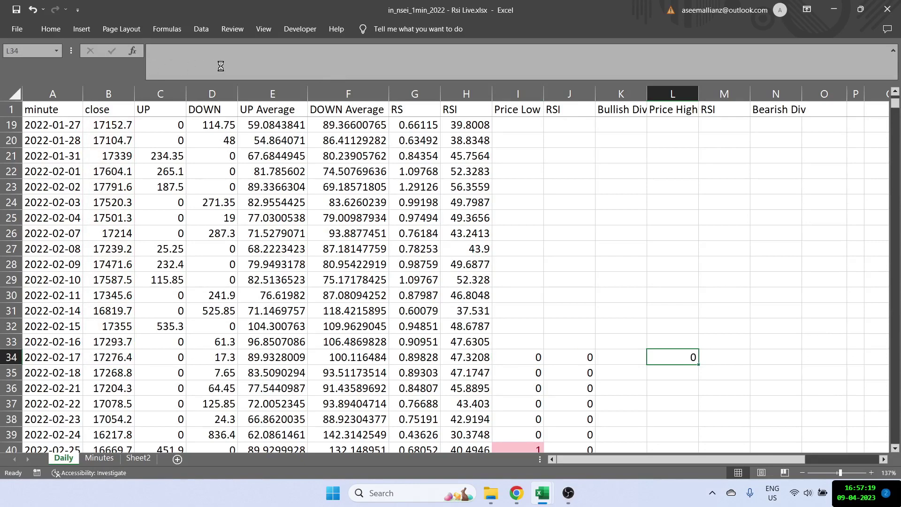
# - Change the first condition of the L34 formula to B33>MAX(B16:B32)
pyautogui.click(205, 57)
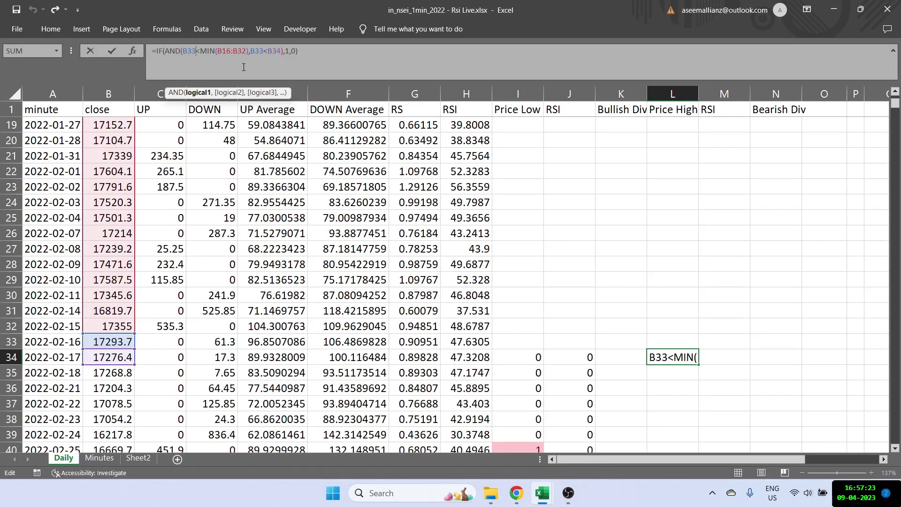
pyautogui.hotkey('shift', 'Left')
pyautogui.write('>')
pyautogui.hotkey('shift', 'Right')
pyautogui.hotkey('shift', 'Right')
pyautogui.hotkey('shift', 'Right')
pyautogui.write('Max')
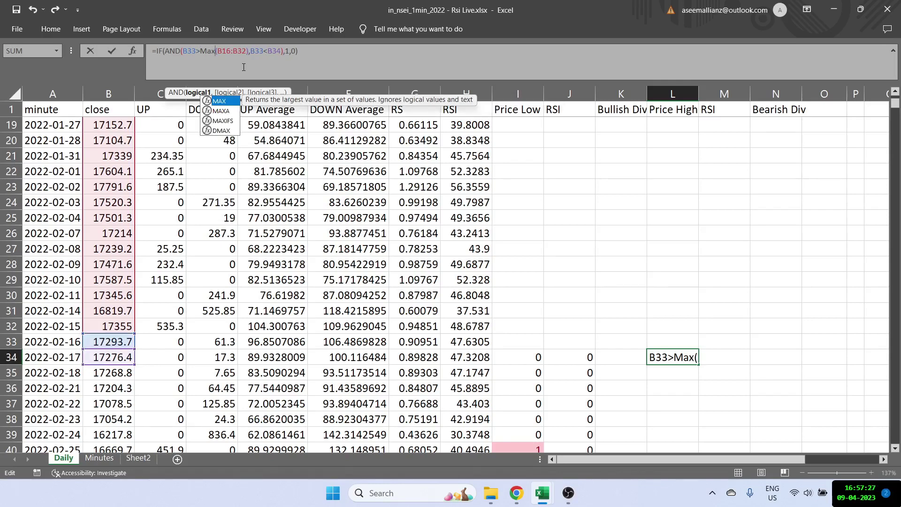
# - Change the second condition in L34 to B33>B34 and commit the price-high formula
pyautogui.click(268, 51)
pyautogui.hotkey('shift', 'Left')
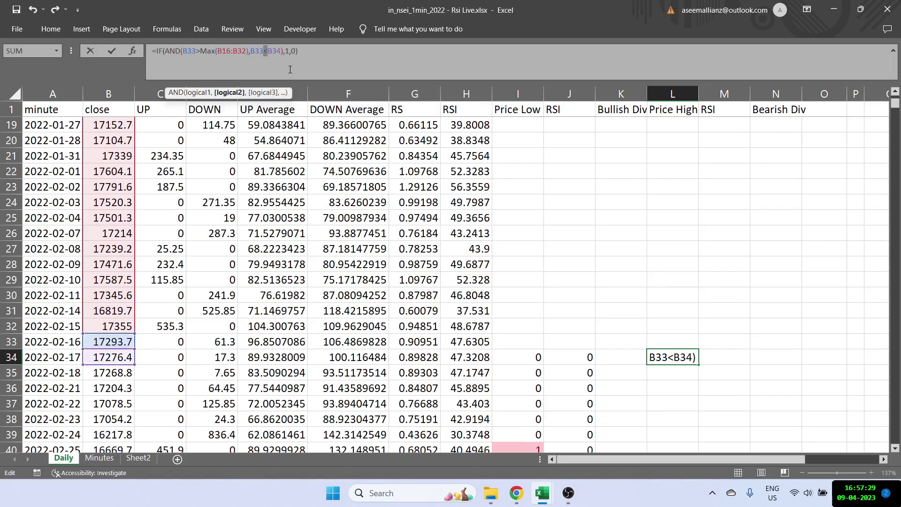
pyautogui.write('>')
pyautogui.press('End')
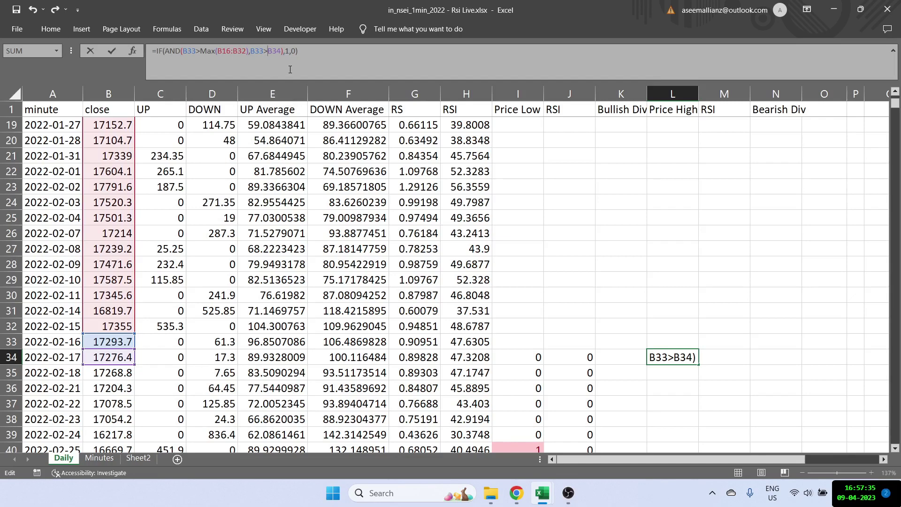
pyautogui.press('Return')
pyautogui.press('Up')
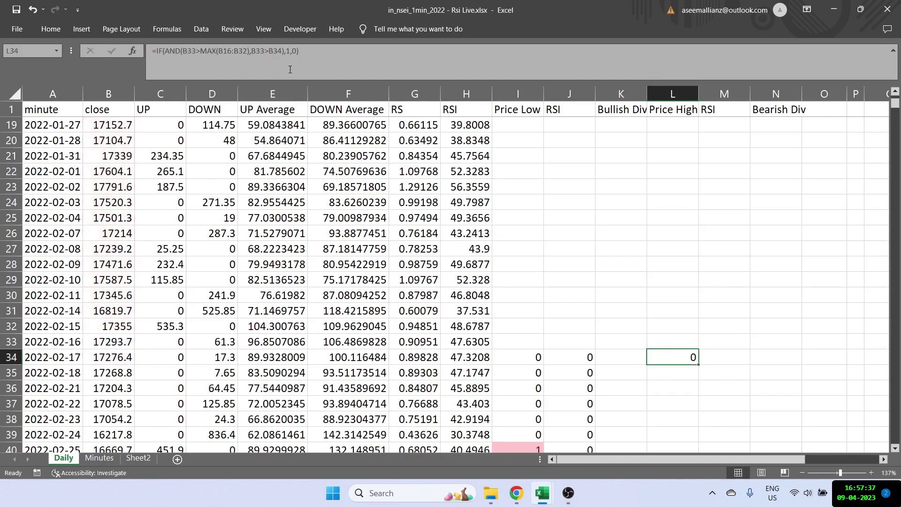
# - Copy the RSI formula text from J34 into M34, keeping its cell references unchanged
pyautogui.press('Left')
pyautogui.press('Left')
pyautogui.click(358, 61)
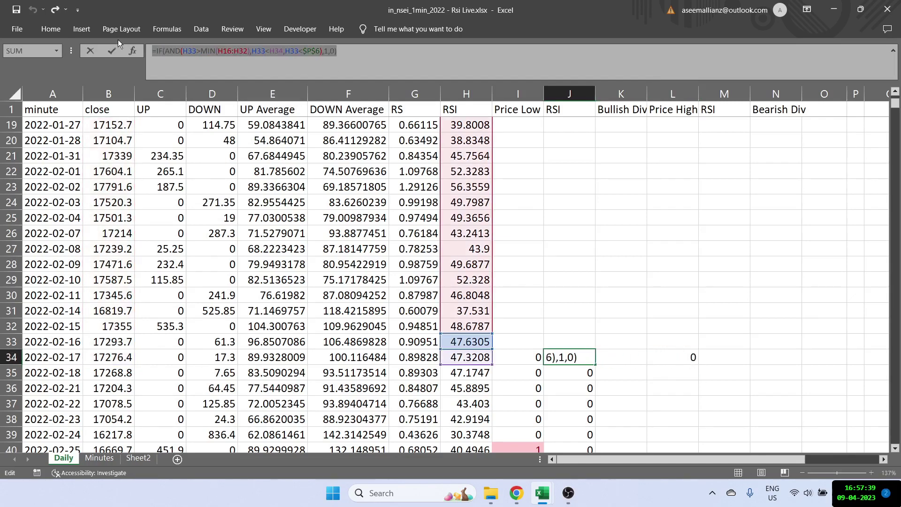
pyautogui.press('Escape')
pyautogui.press('Right')
pyautogui.press('Right')
pyautogui.press('Right')
pyautogui.hotkey('ctrl', 'r')
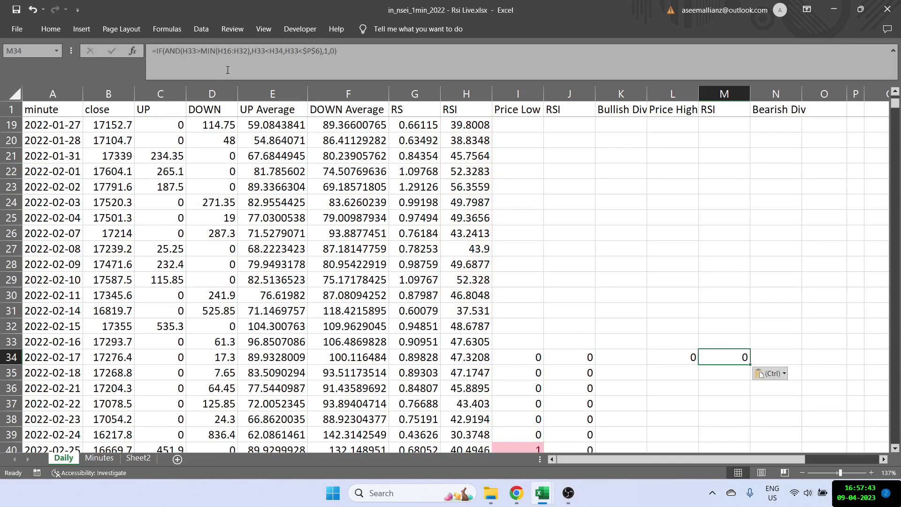
# - Change the first condition of the M34 formula to H33<MAX(H16:H32)
pyautogui.click(189, 52)
pyautogui.press('Right')
pyautogui.hotkey('shift', 'Right')
pyautogui.write('<')
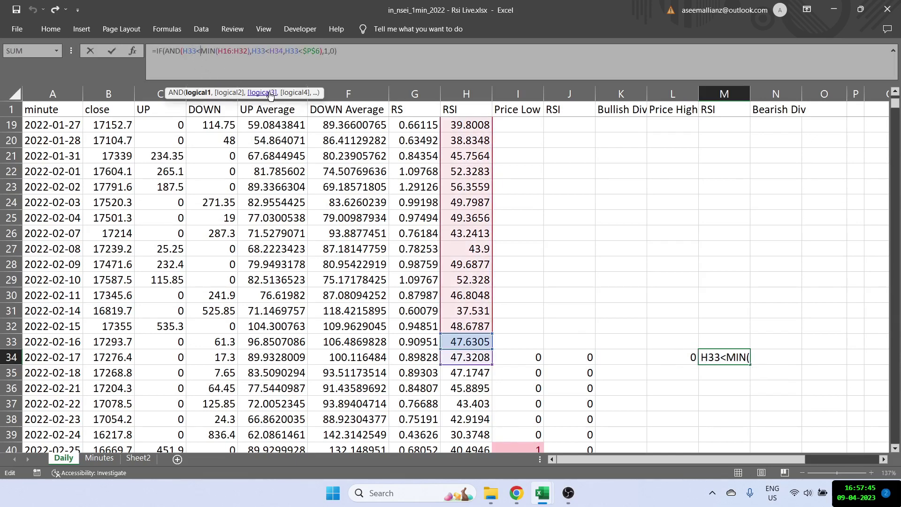
pyautogui.hotkey('shift', 'Right')
pyautogui.hotkey('shift', 'Right')
pyautogui.hotkey('shift', 'Right')
pyautogui.write('MAX')
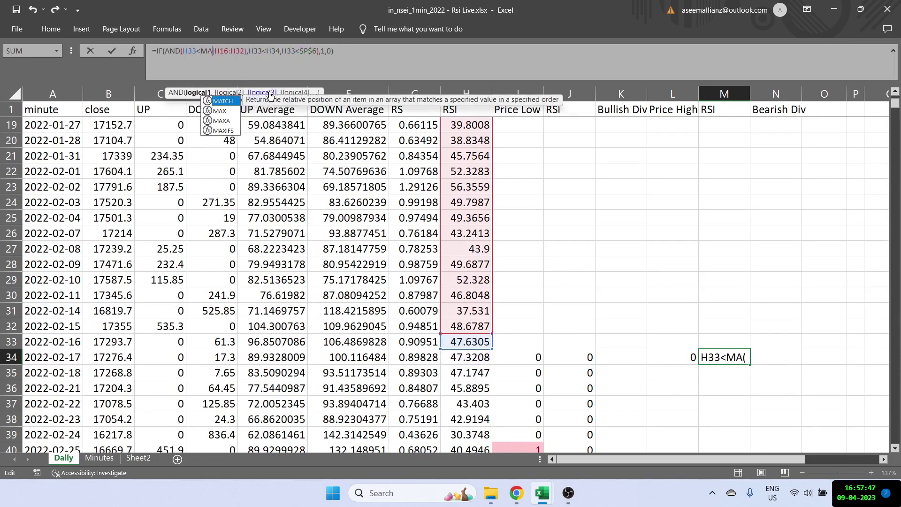
# - Change the second condition of the M34 formula to H33>H34
pyautogui.press('Right')
pyautogui.press('Right')
pyautogui.press('Right')
pyautogui.press('Right')
pyautogui.press('Right')
pyautogui.press('Right')
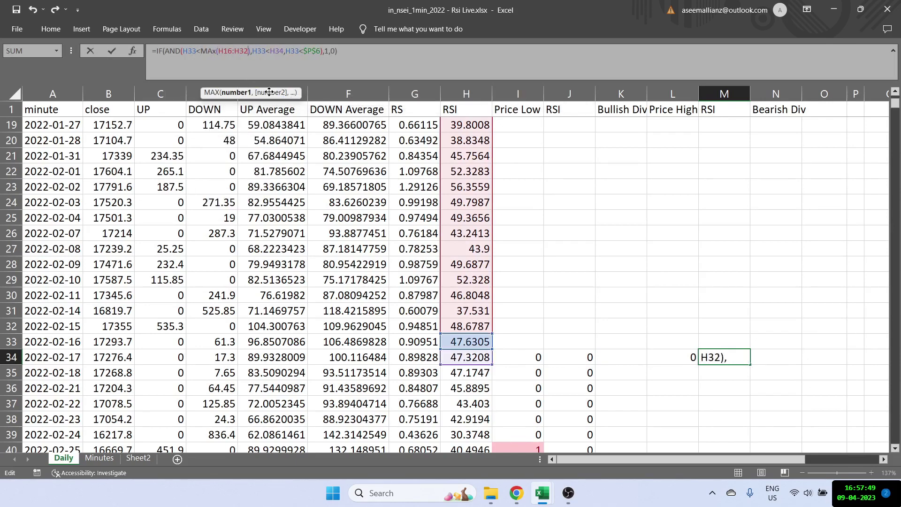
pyautogui.press('Right')
pyautogui.press('Right')
pyautogui.press('Right')
pyautogui.press('Right')
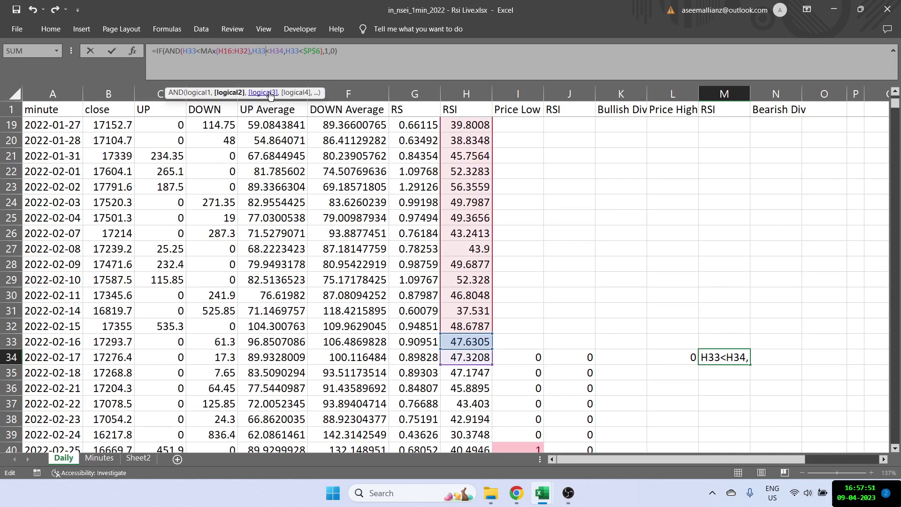
pyautogui.write('>')
# - Change the third condition in M34 to H33>$P$7, referencing the RSI High value, and commit the formula
pyautogui.press('Right')
pyautogui.press('Right')
pyautogui.press('Right')
pyautogui.press('Right')
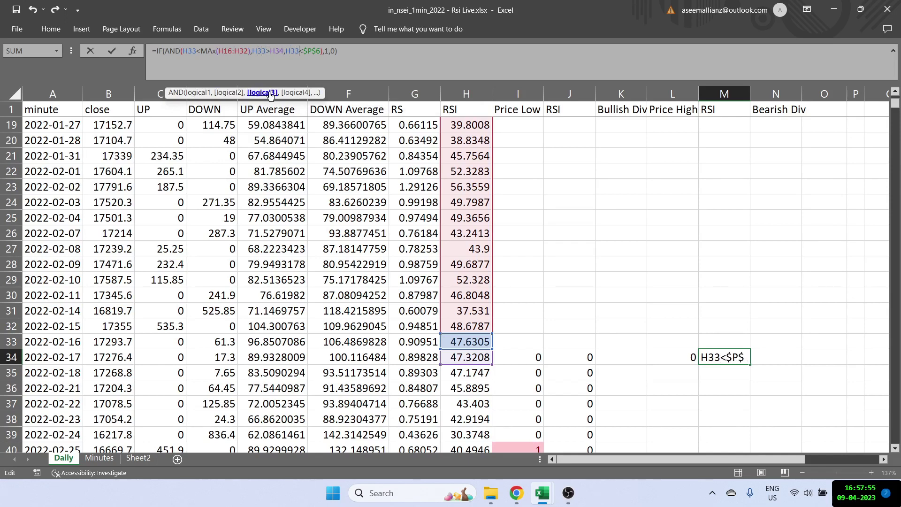
pyautogui.write('>')
pyautogui.scroll(6, 562, 217)
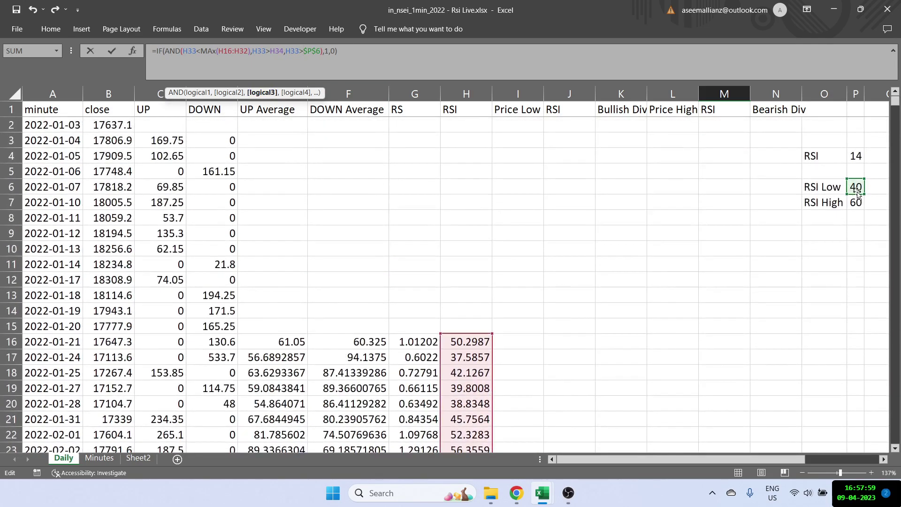
pyautogui.click(858, 203)
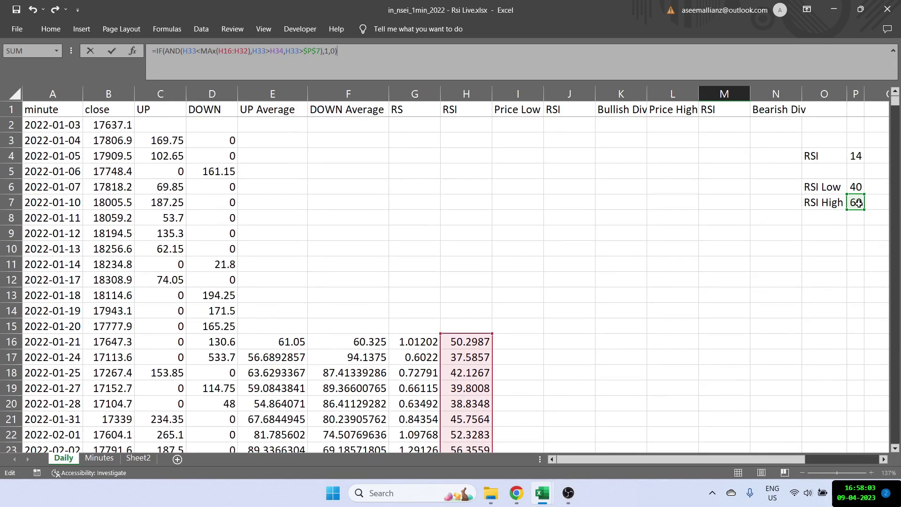
pyautogui.press('Return')
# - Copy the Bullish Div formula from K34 into N34, with its references shifted to L34 and M34
pyautogui.press('Up')
pyautogui.press('Left')
pyautogui.press('Left')
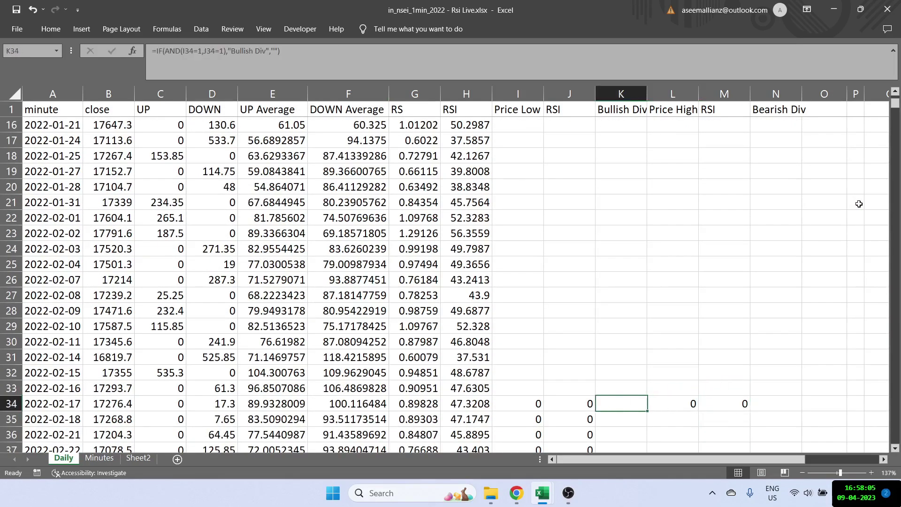
pyautogui.hotkey('ctrl', 'c')
pyautogui.press('Right')
pyautogui.press('Right')
pyautogui.press('Right')
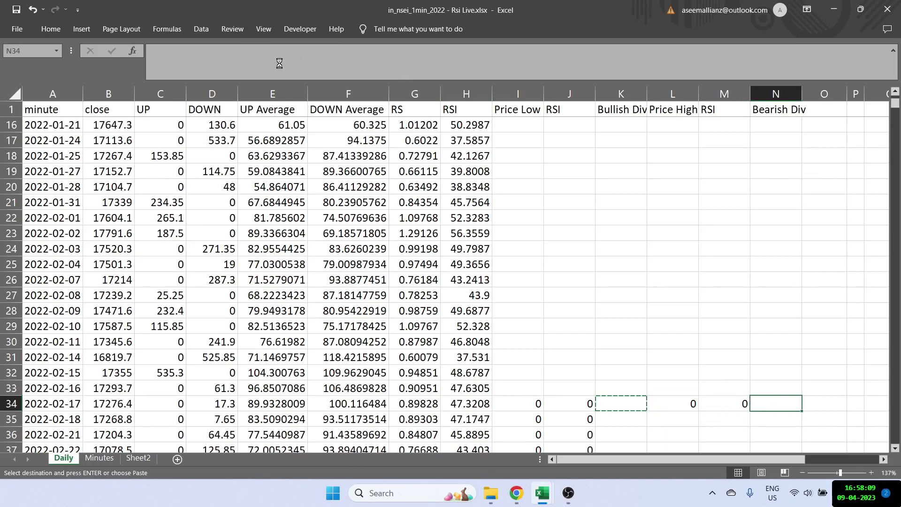
pyautogui.hotkey('ctrl', 'v')
# - Change the result text in the N34 formula to "Bearish Div" and commit the formula
pyautogui.doubleClick(250, 50)
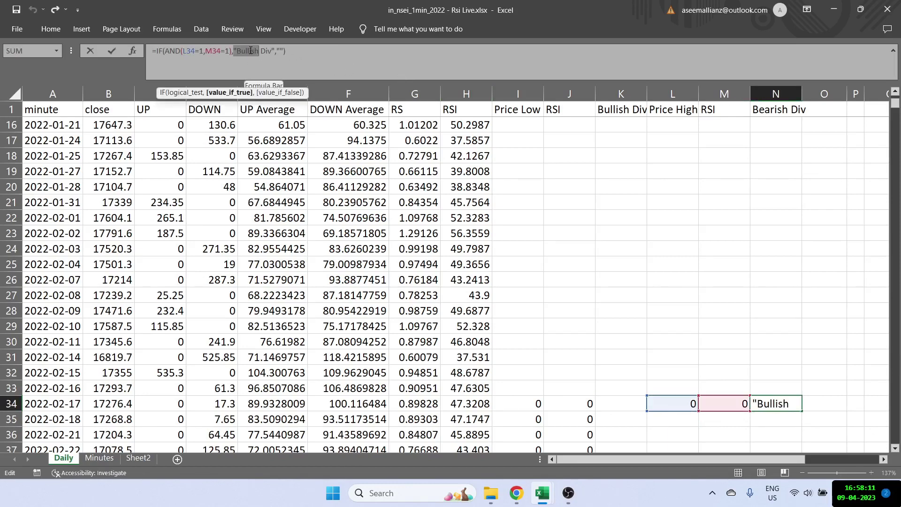
pyautogui.click(251, 50)
pyautogui.hotkey('shift', 'Right')
pyautogui.hotkey('shift', 'Right')
pyautogui.hotkey('shift', 'Left')
pyautogui.hotkey('shift', 'Left')
pyautogui.write('earish')
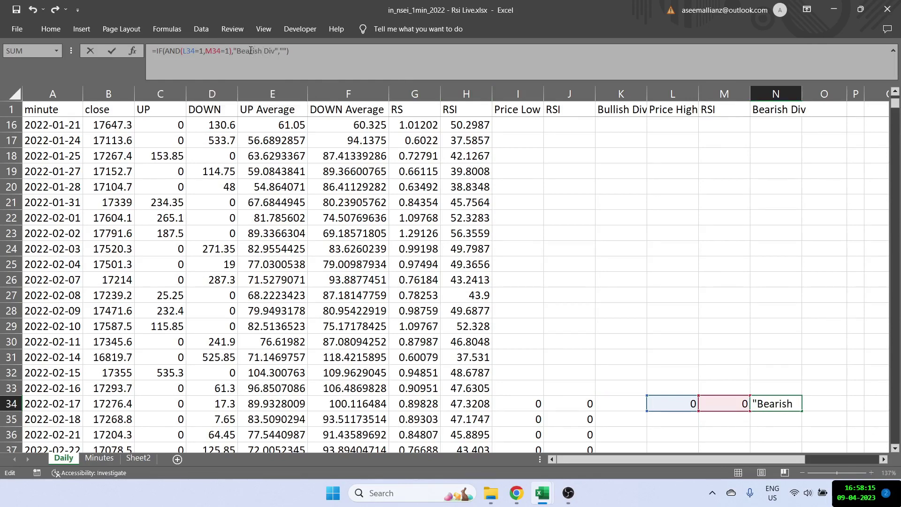
pyautogui.press('Return')
# - Fill the Price High, RSI and Bearish Div formulas in L34:N34 down through the rest of the daily data
pyautogui.press('Left')
pyautogui.press('Up')
pyautogui.press('Left')
pyautogui.hotkey('shift', 'Right')
pyautogui.hotkey('shift', 'Right')
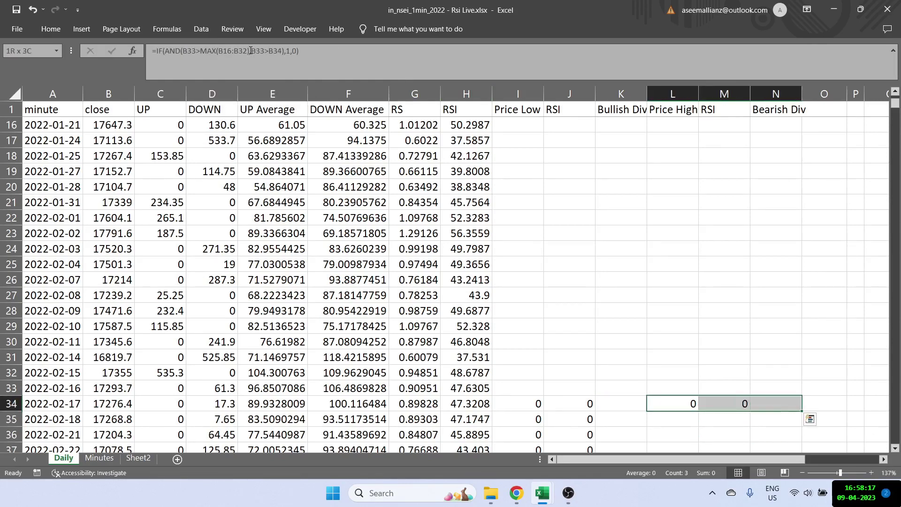
pyautogui.scroll(-1, 689, 312)
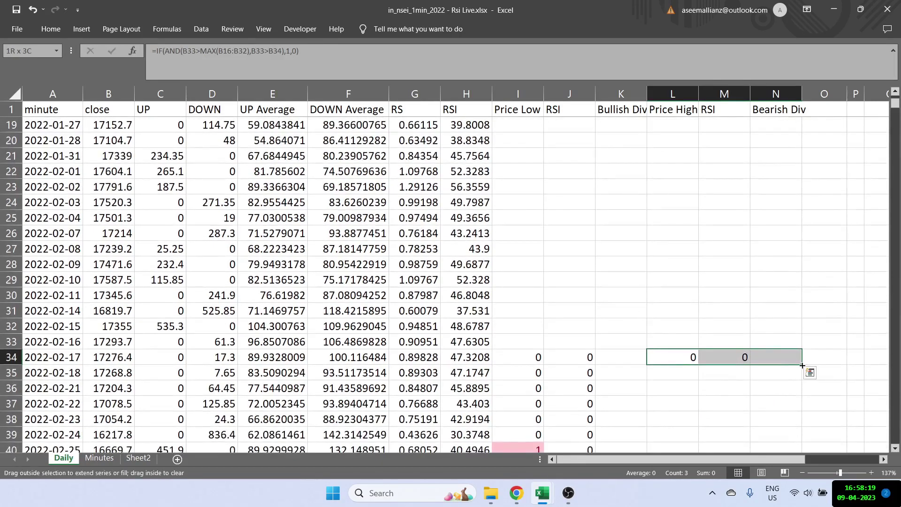
pyautogui.doubleClick(802, 365)
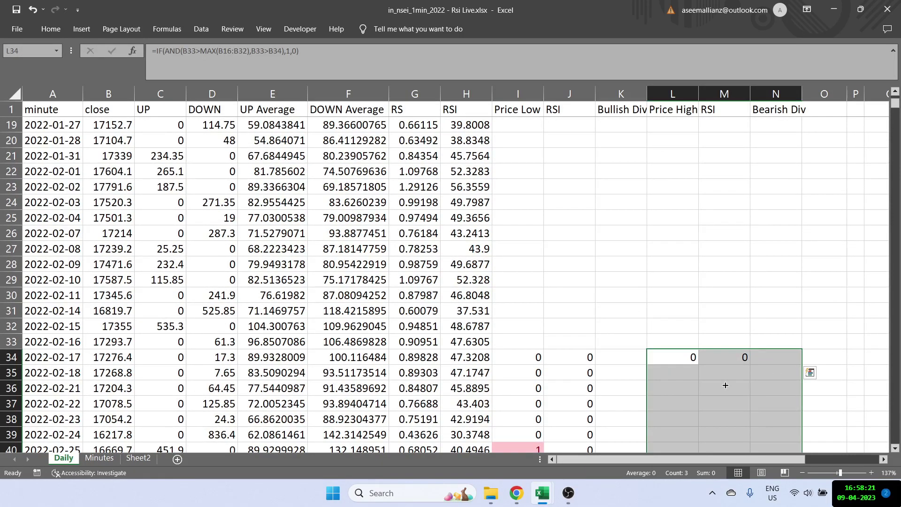
pyautogui.click(712, 413)
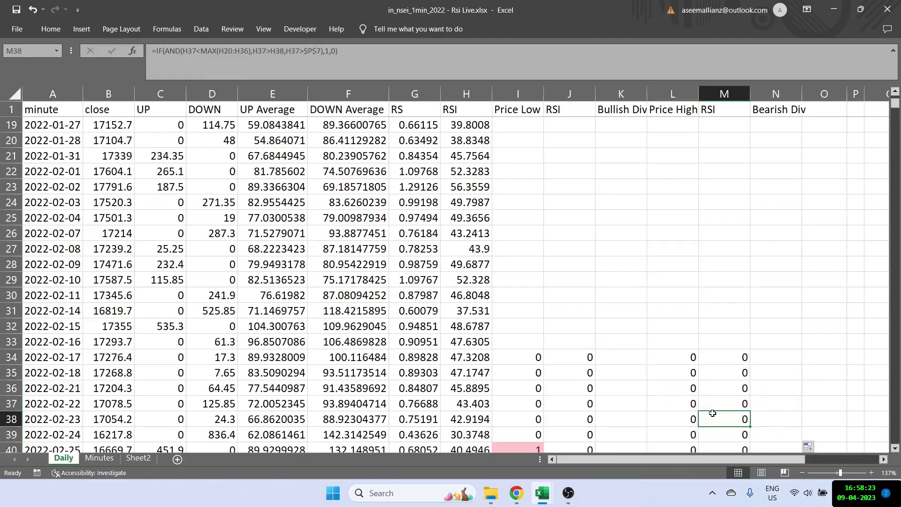
# - Examine the Bearish Div column and its Price High and RSI flags, including N149, through the 2022 data
pyautogui.scroll(-12, 712, 413)
pyautogui.scroll(-20, 712, 412)
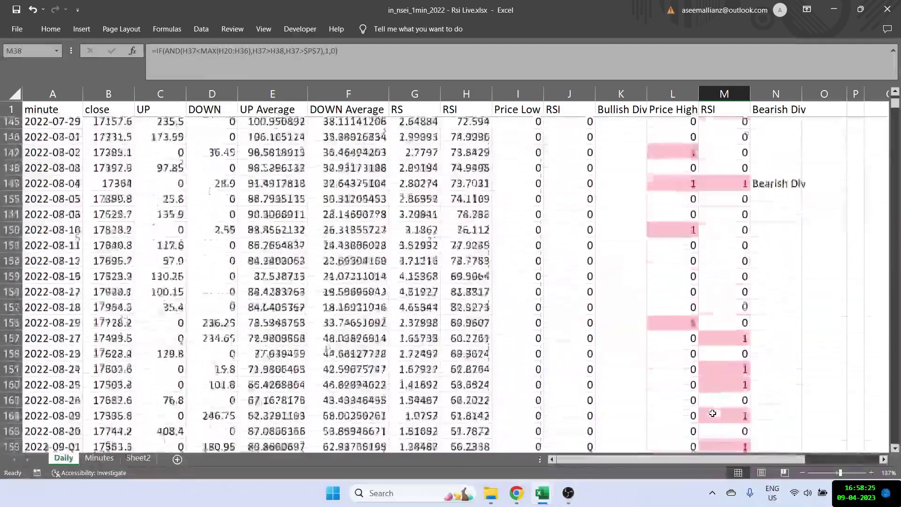
pyautogui.scroll(2, 712, 413)
pyautogui.click(779, 233)
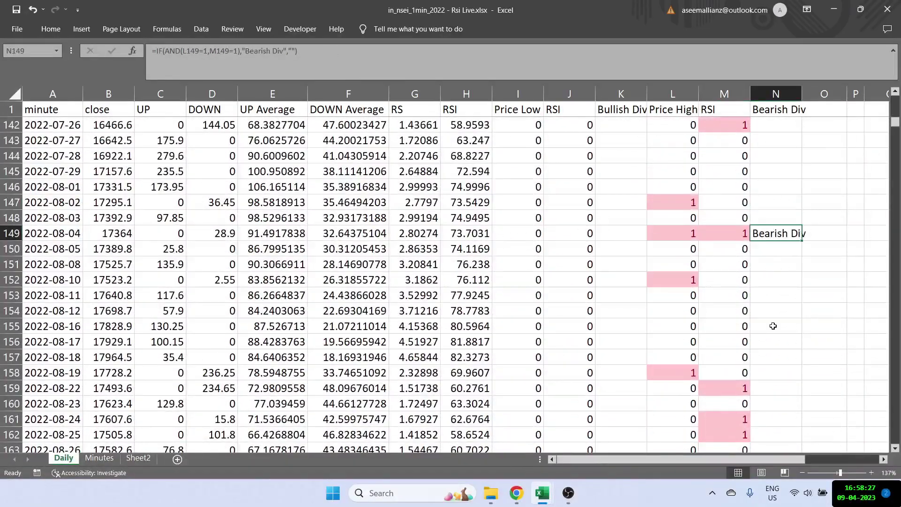
pyautogui.scroll(-4, 772, 325)
pyautogui.scroll(-19, 773, 326)
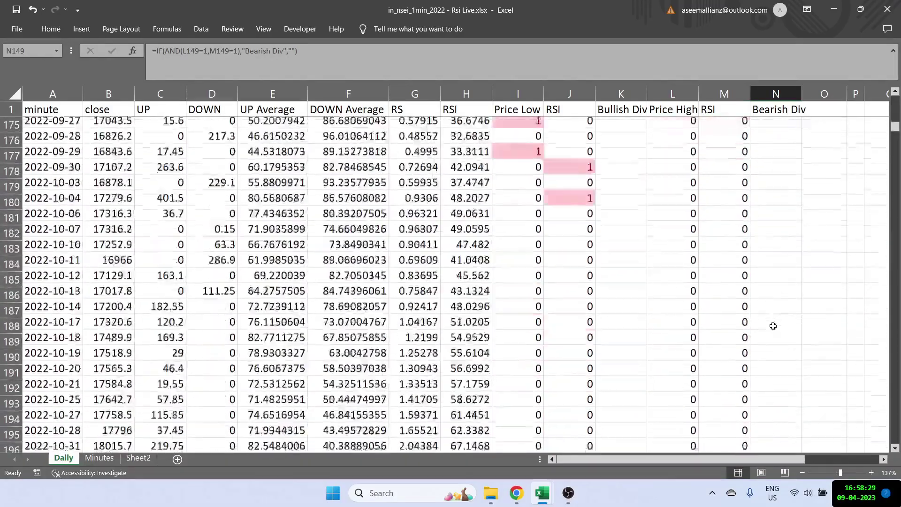
pyautogui.scroll(-6, 773, 326)
pyautogui.scroll(6, 773, 325)
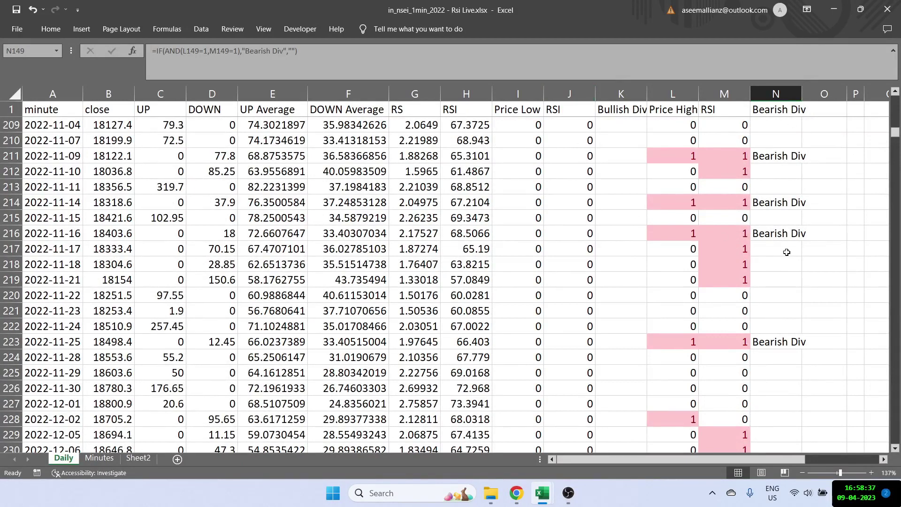
# - Check the mid-September 2022 price peak on the TradingView Nifty chart and find its Bearish Div row in Excel
pyautogui.hotkey('alt', 'Tab')
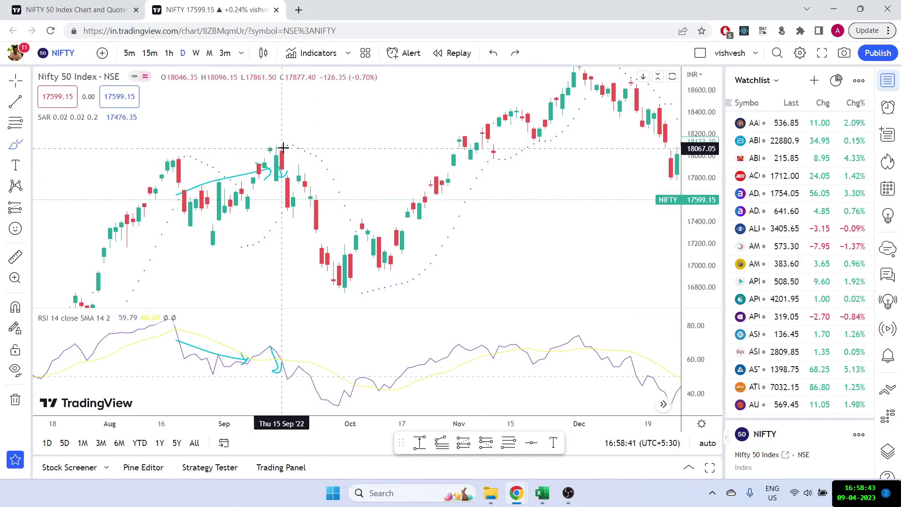
pyautogui.hotkey('alt', 'Tab')
pyautogui.scroll(3, 426, 305)
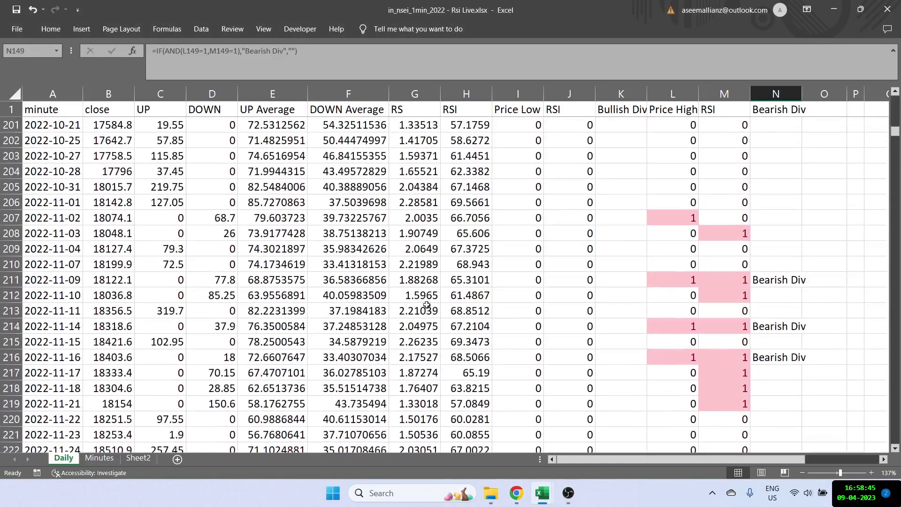
pyautogui.scroll(9, 426, 305)
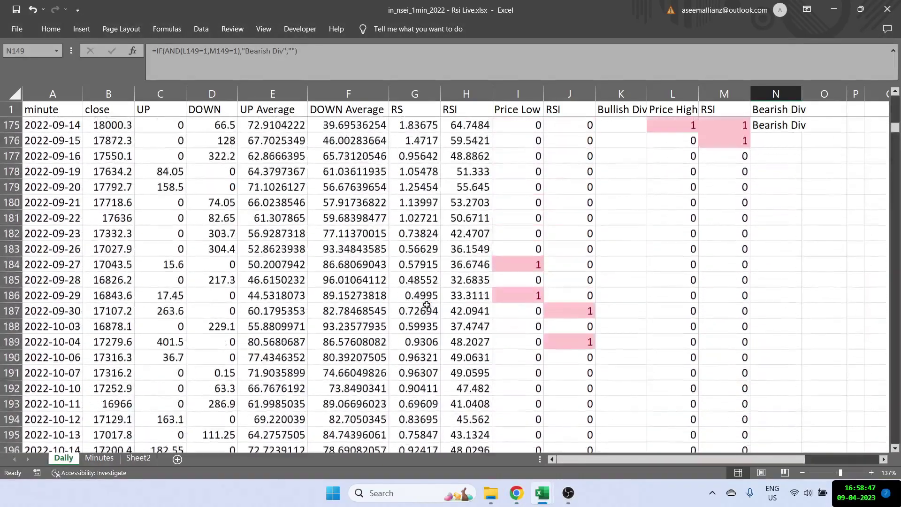
pyautogui.scroll(1, 426, 305)
pyautogui.click(769, 156)
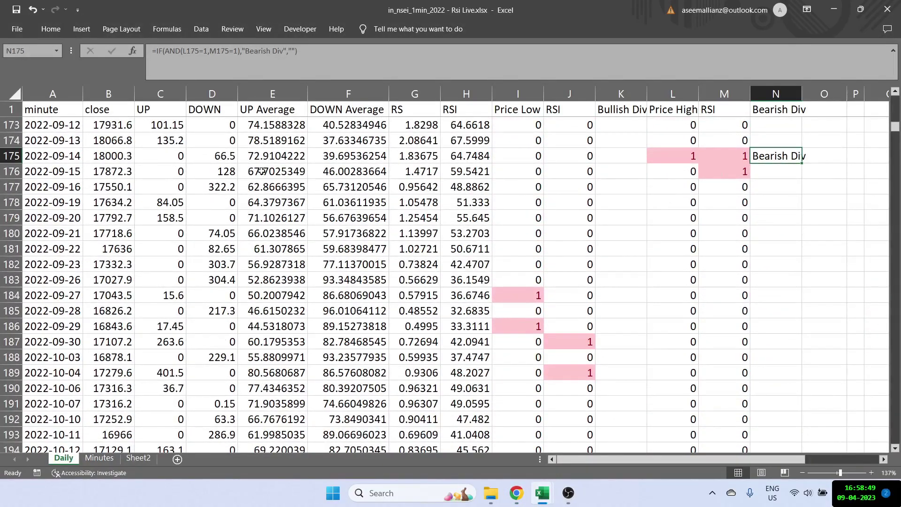
# - Make the date 2022-09-14 in cell A175 bold
pyautogui.click(19, 156)
pyautogui.click(63, 156)
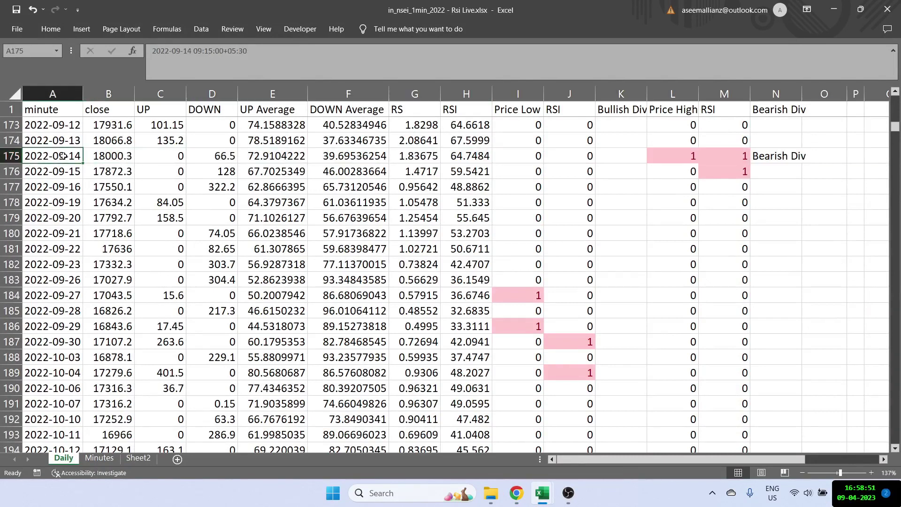
pyautogui.hotkey('ctrl', 'b')
# - Compare the Bearish Div signal in N175 with the 14 Sep 2022 candle on the TradingView chart and return to Excel
pyautogui.click(773, 156)
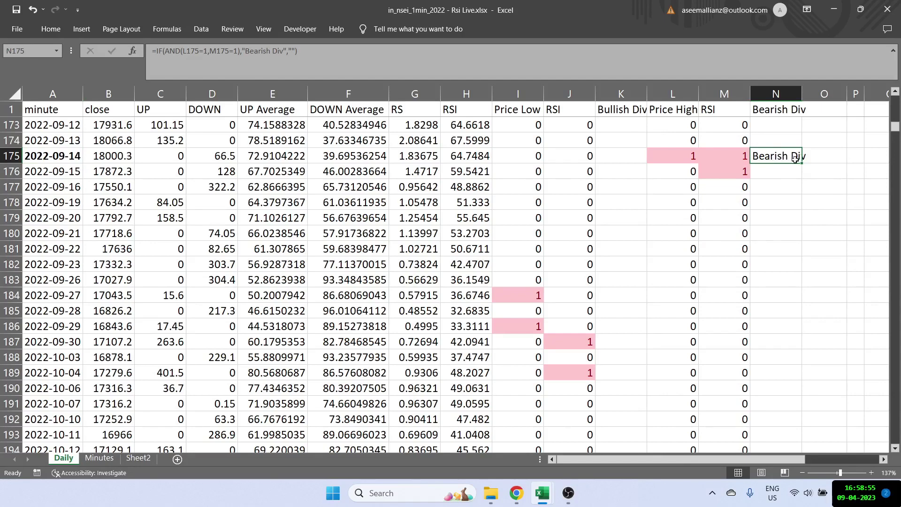
pyautogui.hotkey('alt', 'Tab')
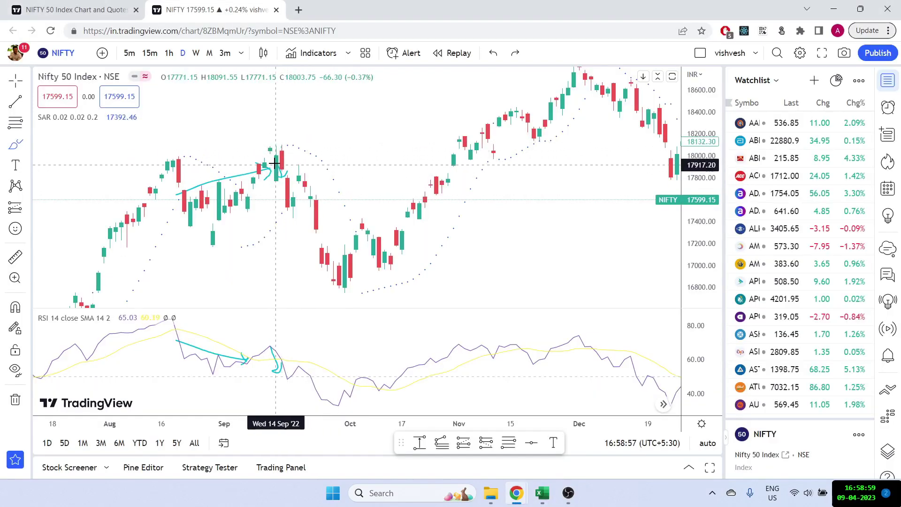
pyautogui.hotkey('alt', 'Tab')
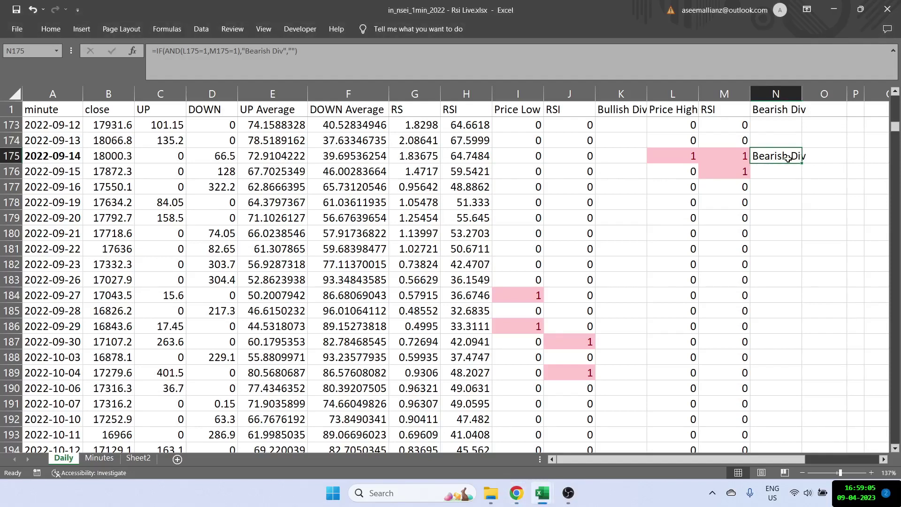
# - Review the other Bearish Div signals through December 2022 and go back to the first formula rows
pyautogui.scroll(-11, 788, 251)
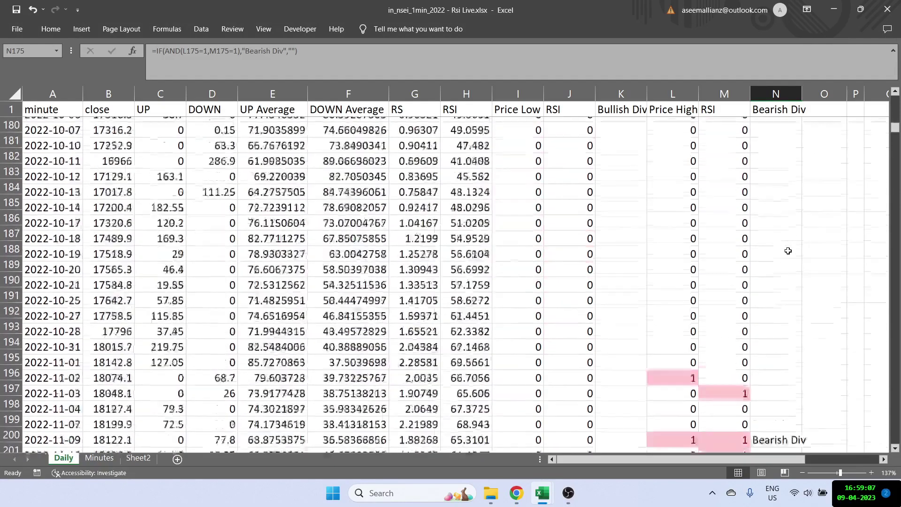
pyautogui.scroll(-8, 788, 250)
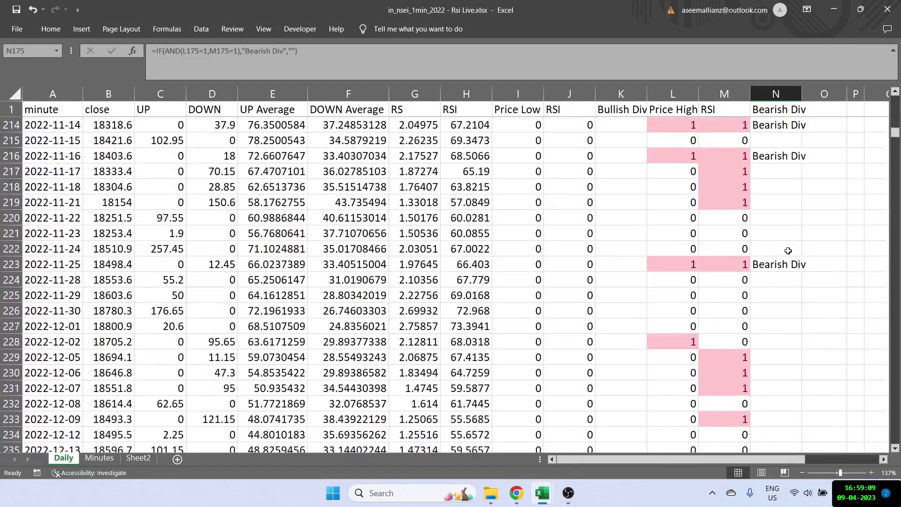
pyautogui.scroll(20, 788, 251)
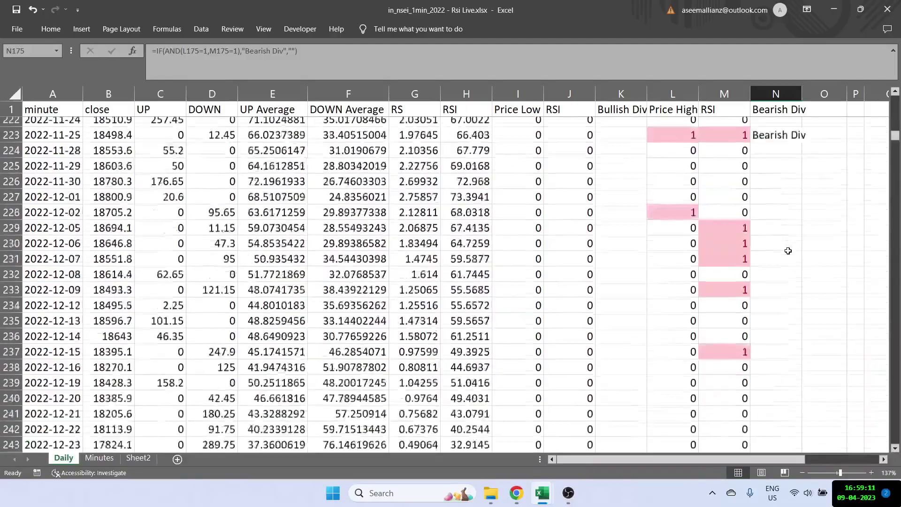
pyautogui.scroll(20, 788, 251)
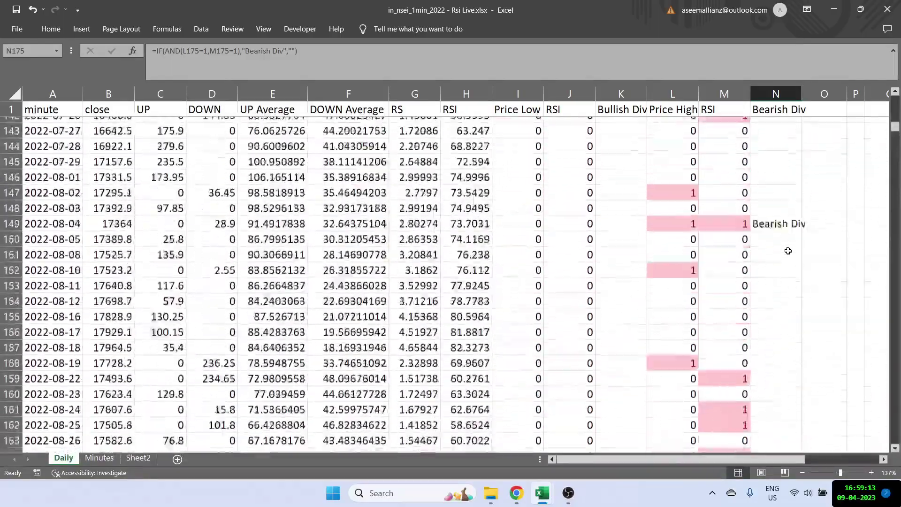
pyautogui.scroll(8, 788, 250)
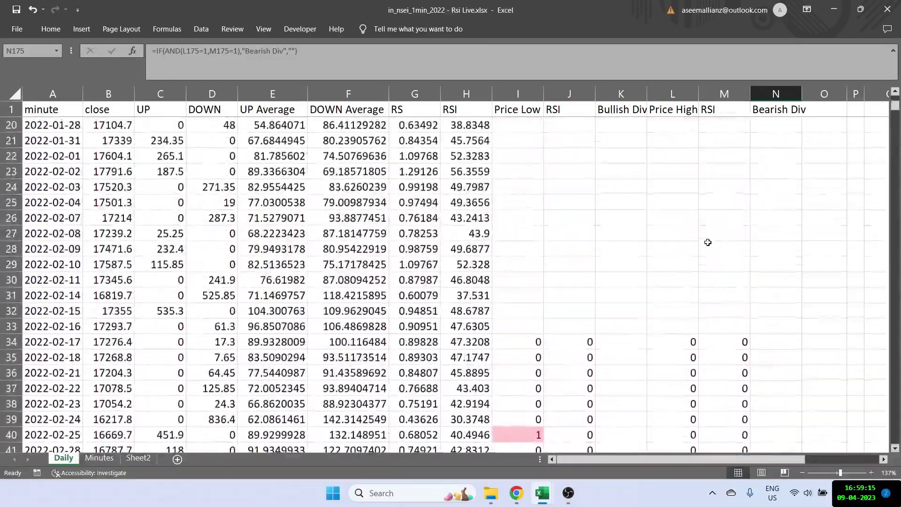